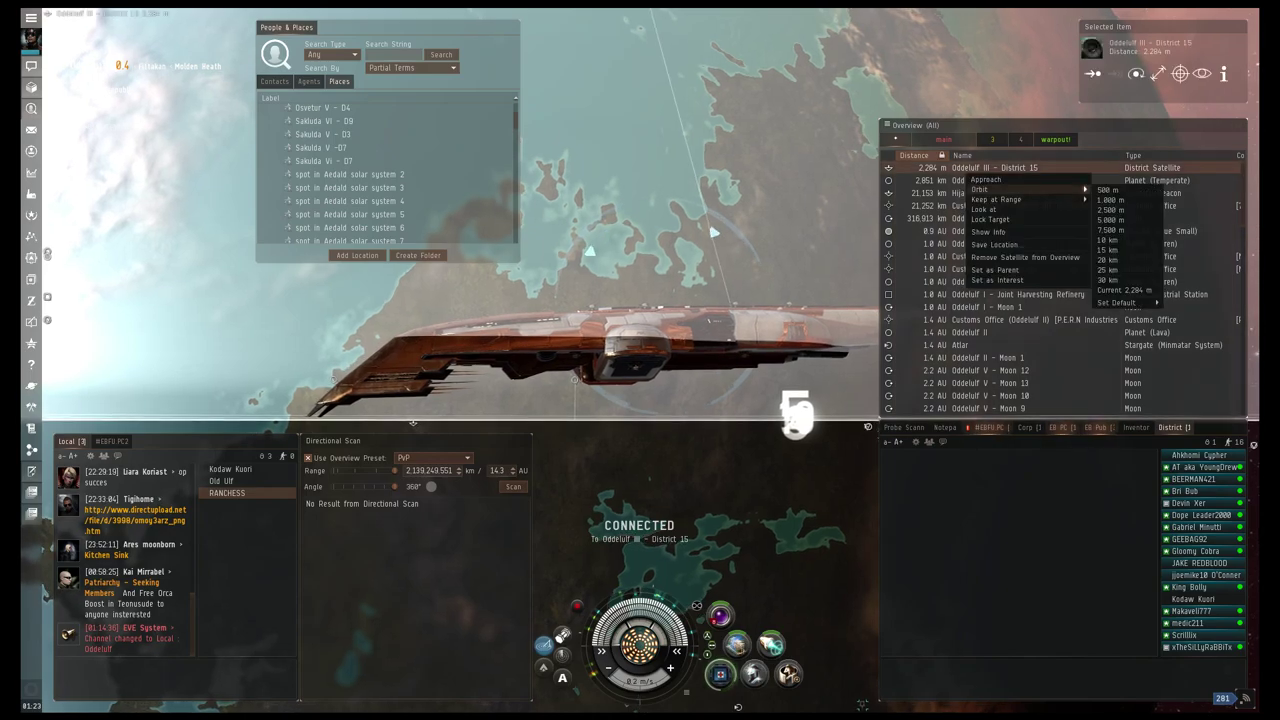
# Orbit District 15 at 5,000 m, post 'EVE orbital in 3 minutes.', and narrow d-scan to 1 AU.
pyautogui.click(1000, 200)
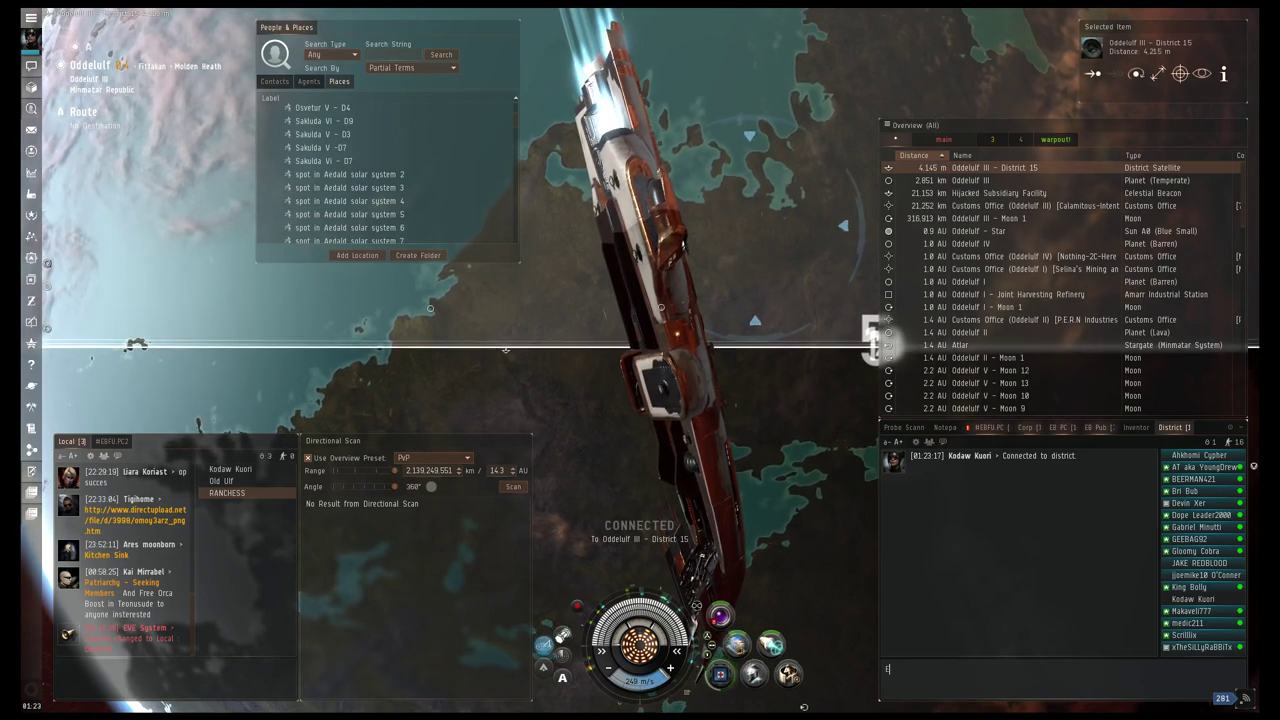
pyautogui.write('EVE orbital in 3 minutes.')
pyautogui.press('Return')
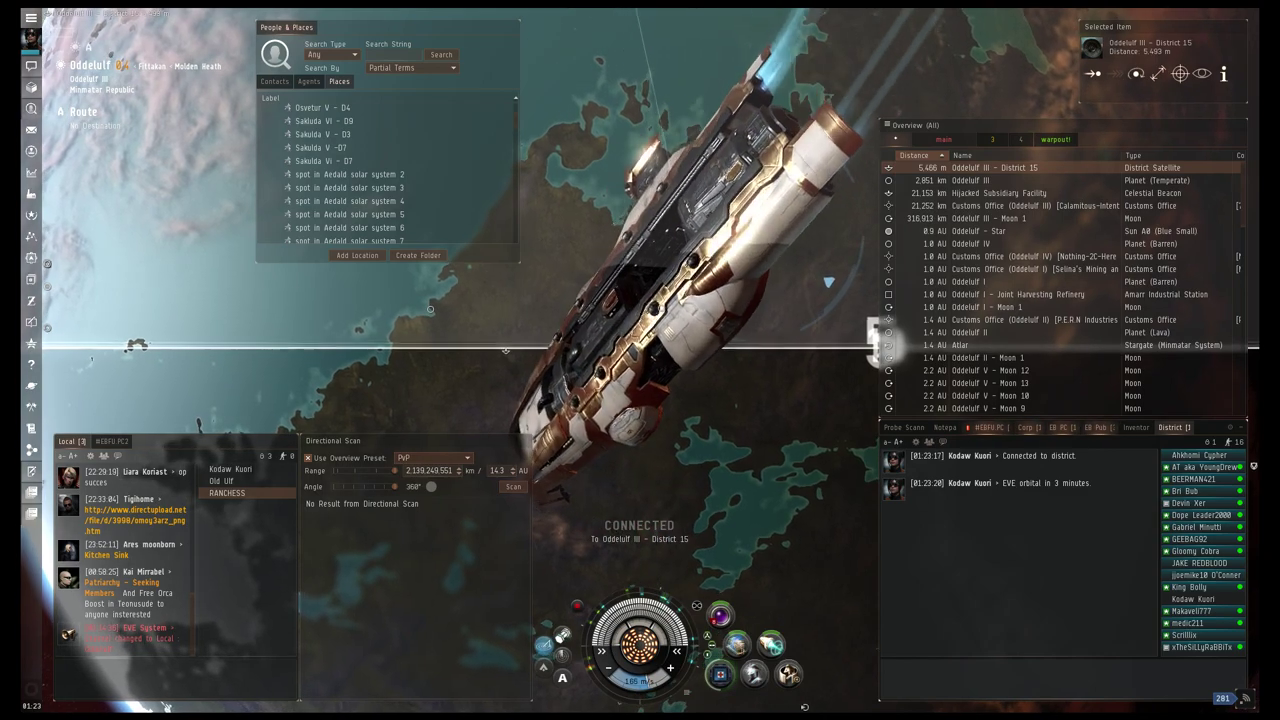
pyautogui.press('v')
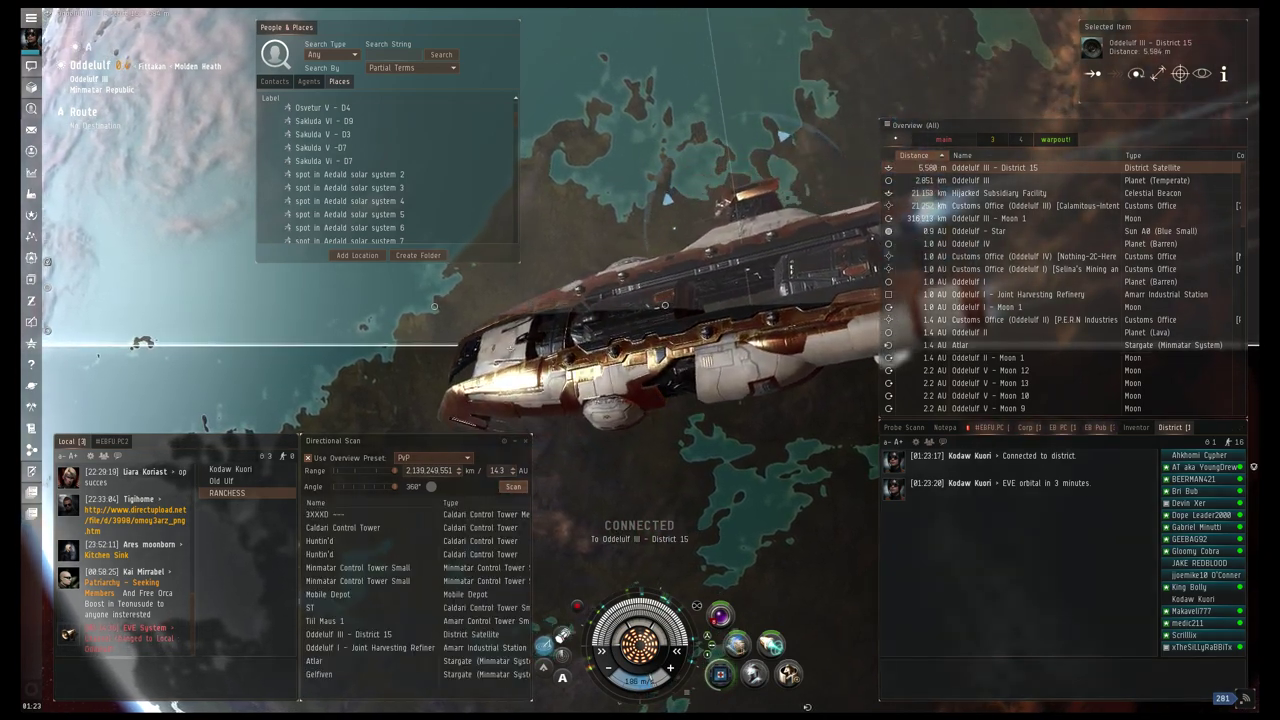
pyautogui.press('v')
pyautogui.write('10')
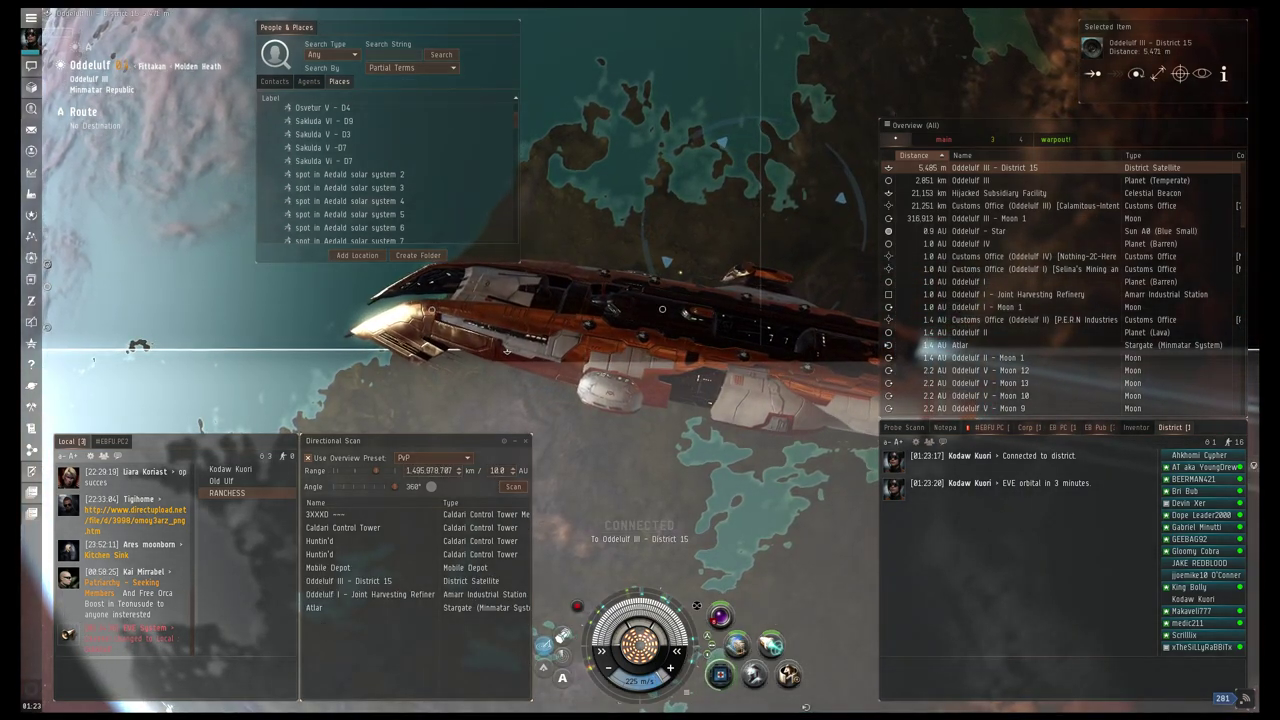
pyautogui.press('v')
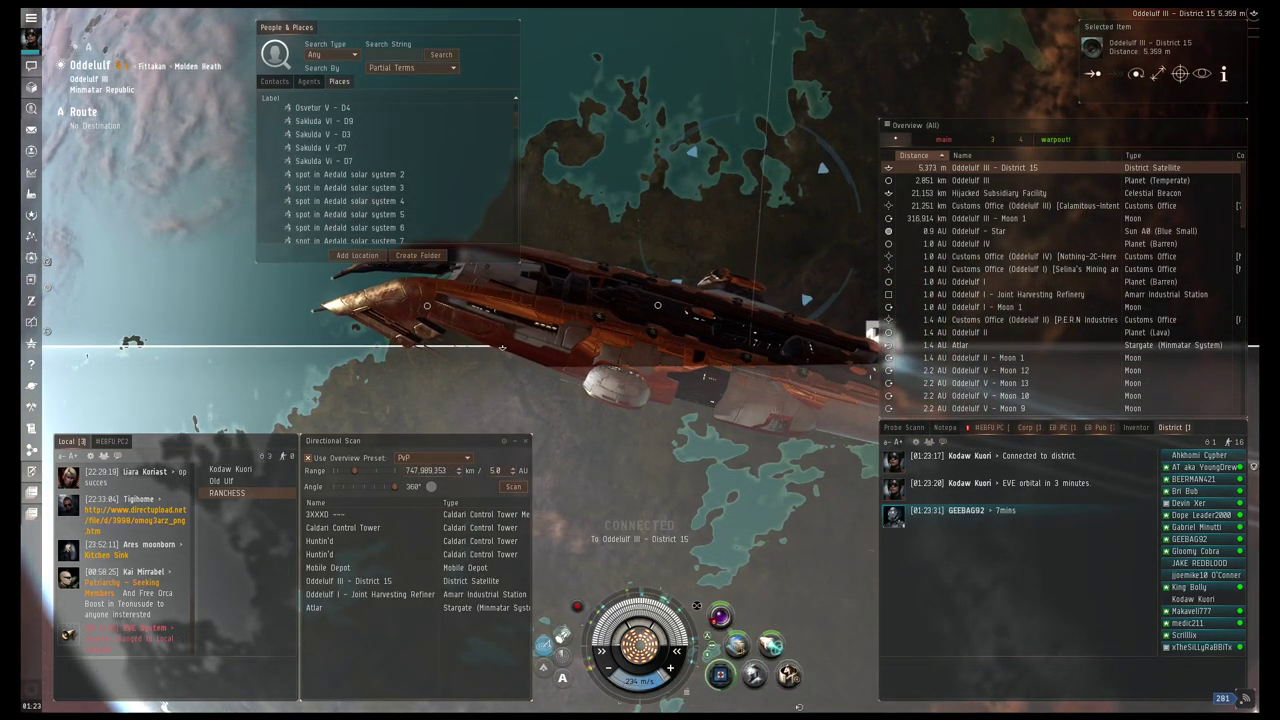
pyautogui.press('v')
pyautogui.press('v')
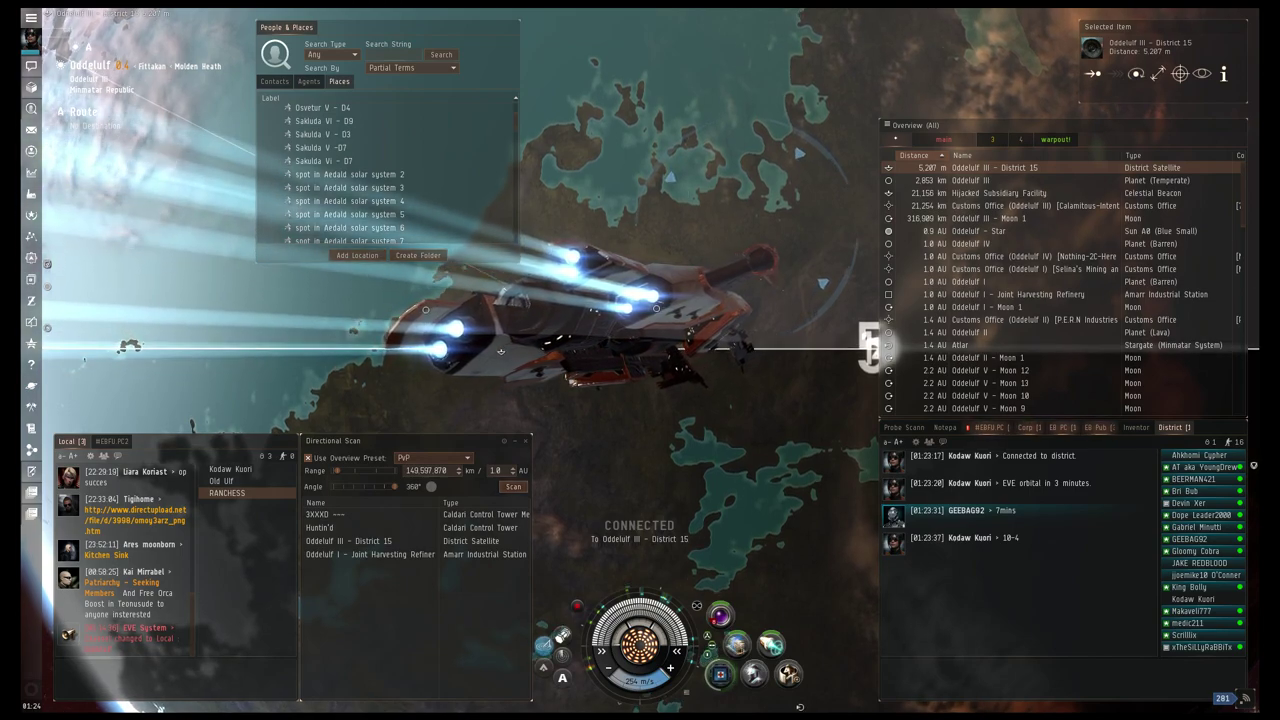
# Widen the directional scan slider to 5 AU to reveal towers, a depot and a stargate.
pyautogui.moveTo(337, 470); pyautogui.dragTo(355, 470)
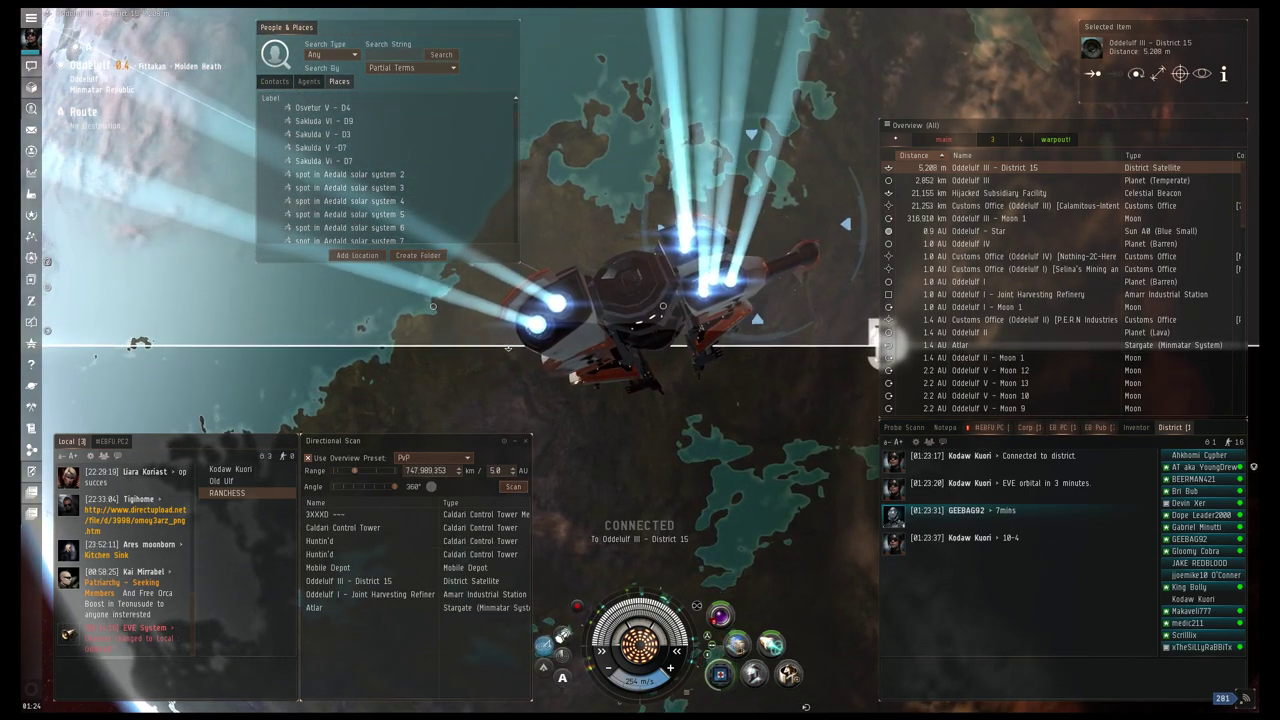
pyautogui.rightClick(221, 481)
pyautogui.click(250, 495)
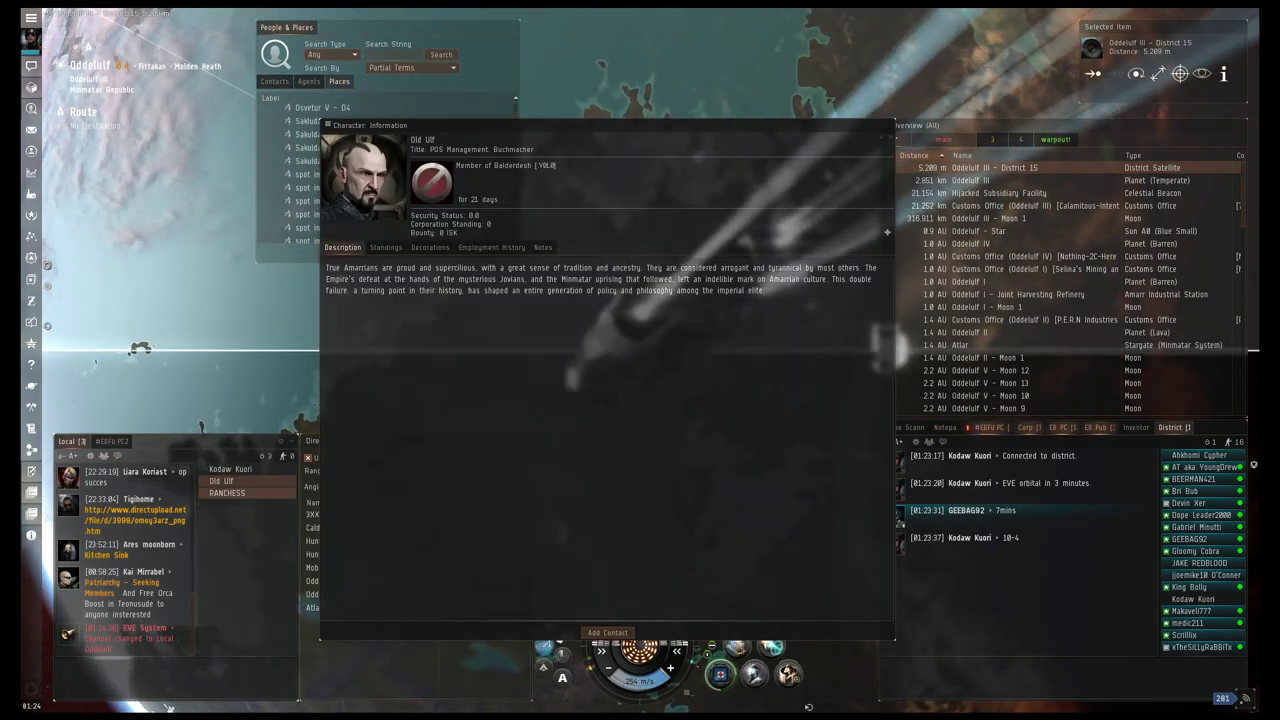
pyautogui.rightClick(285, 495)
pyautogui.click(491, 247)
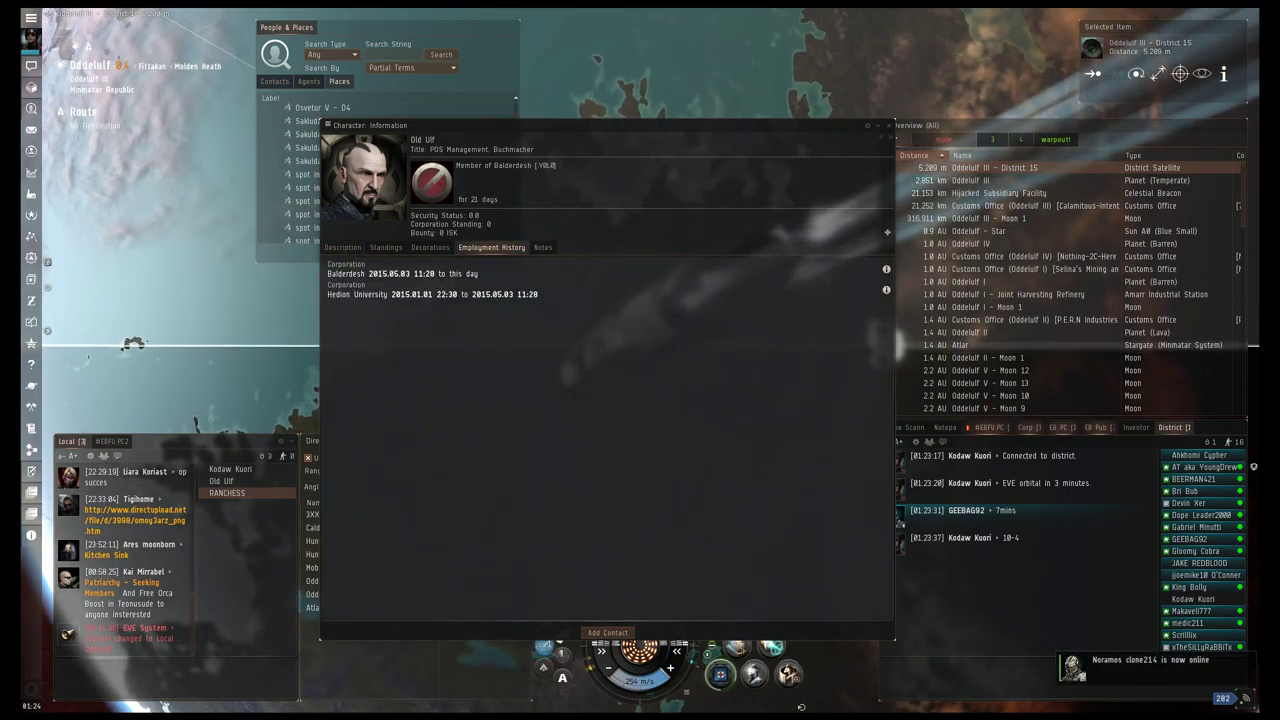
pyautogui.rightClick(226, 493)
pyautogui.click(250, 507)
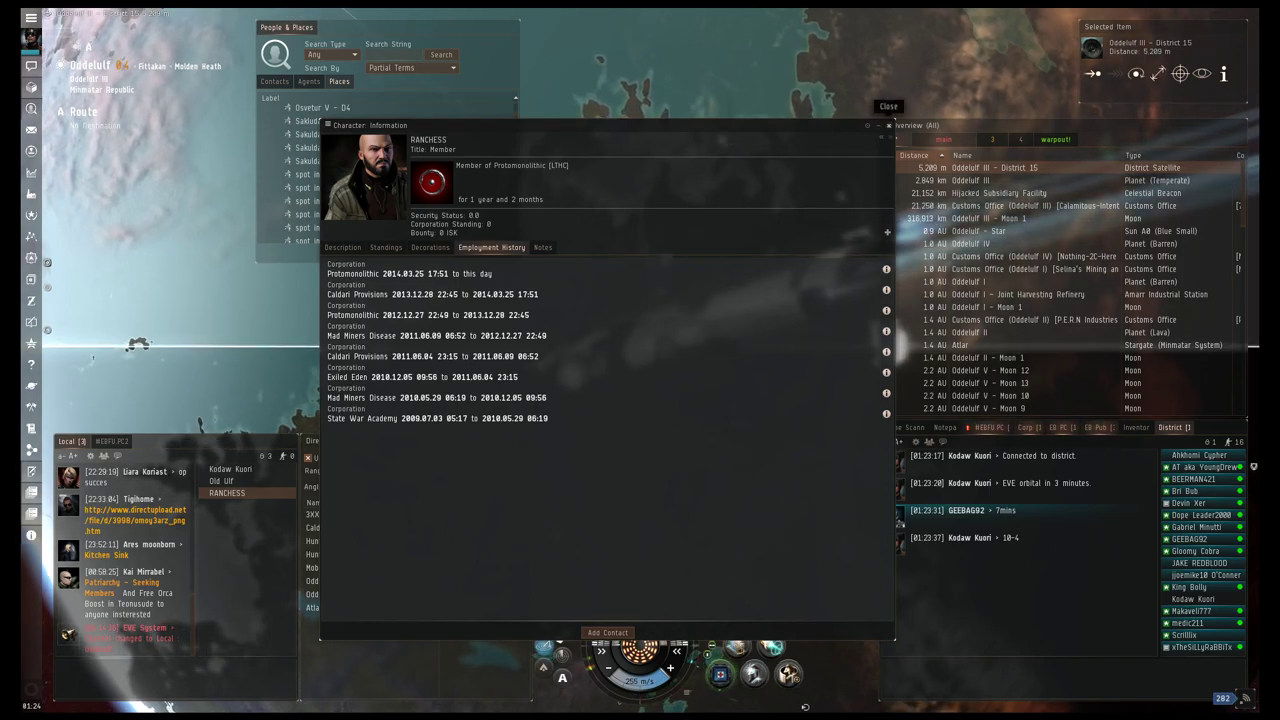
pyautogui.click(889, 125)
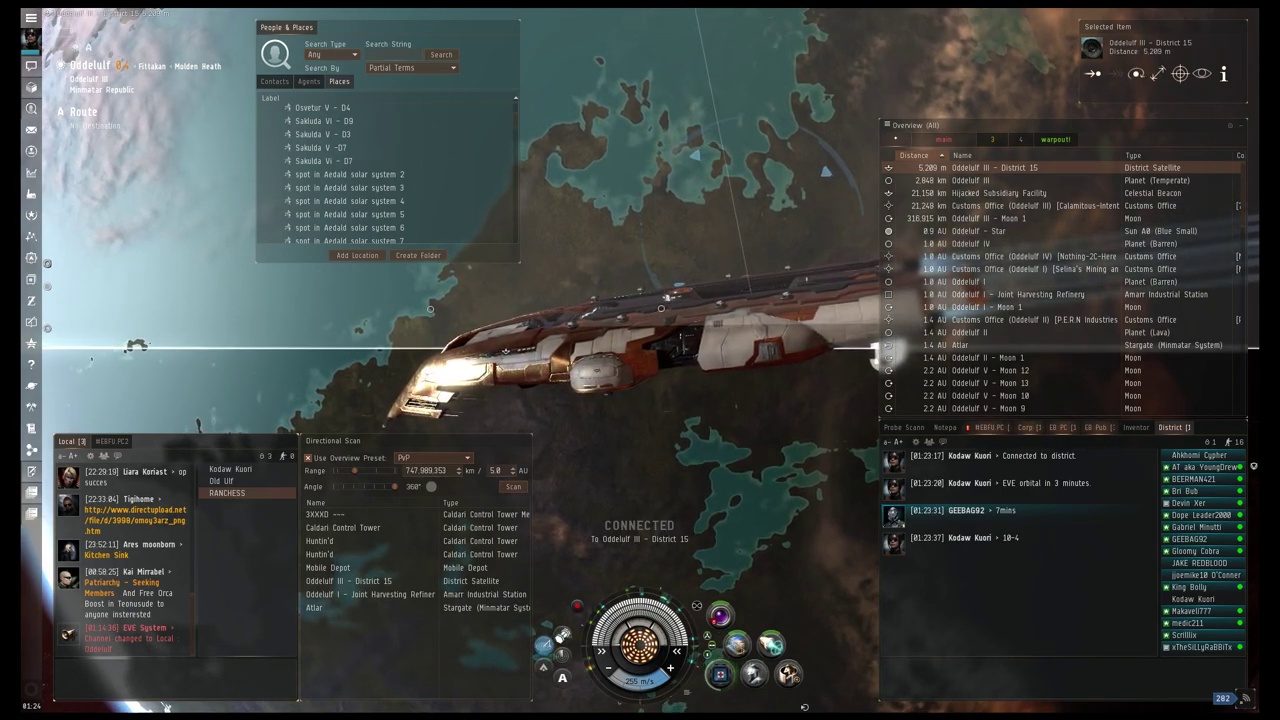
pyautogui.click(943, 139)
pyautogui.click(897, 139)
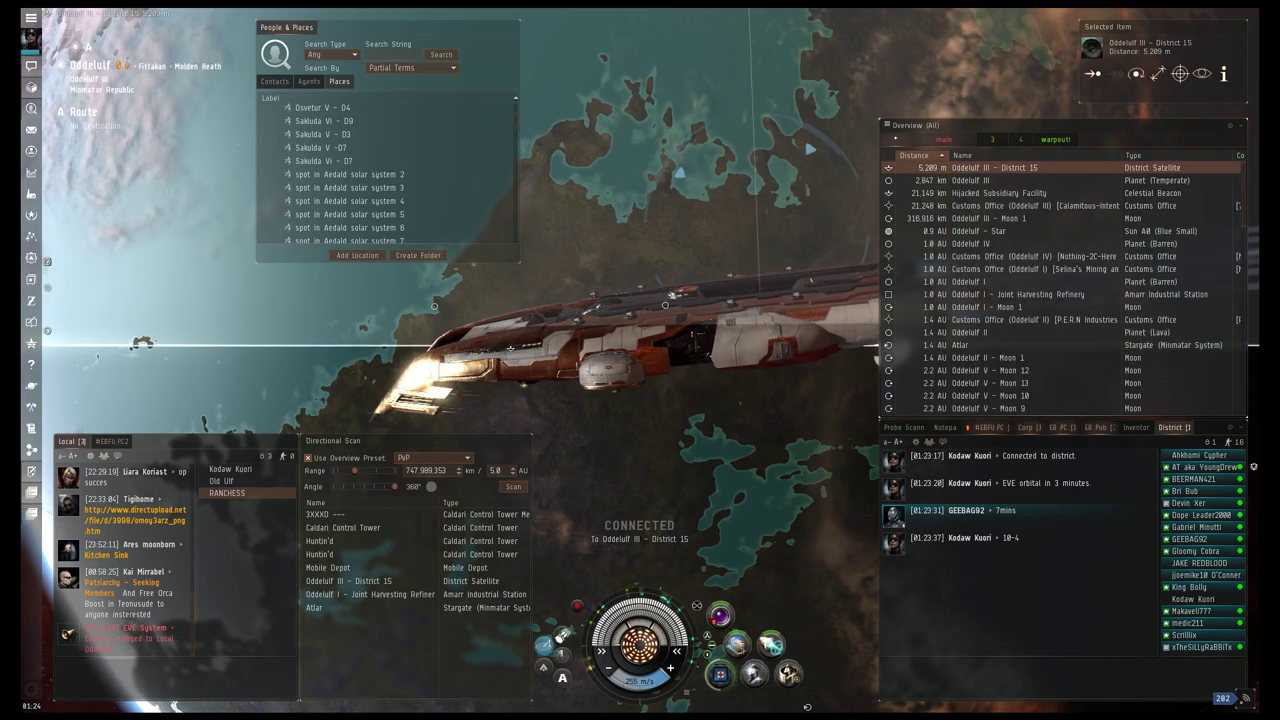
pyautogui.moveTo(600, 250); pyautogui.dragTo(140, 365)
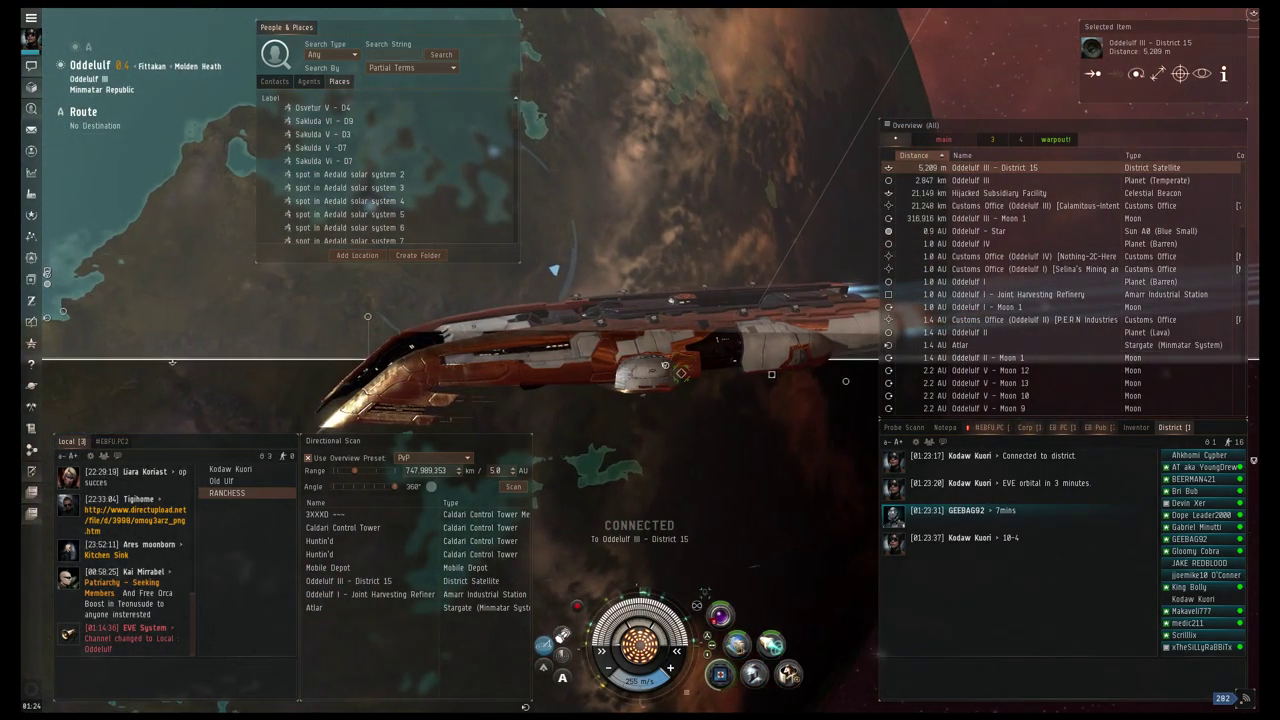
pyautogui.scroll(-8, 140, 365)
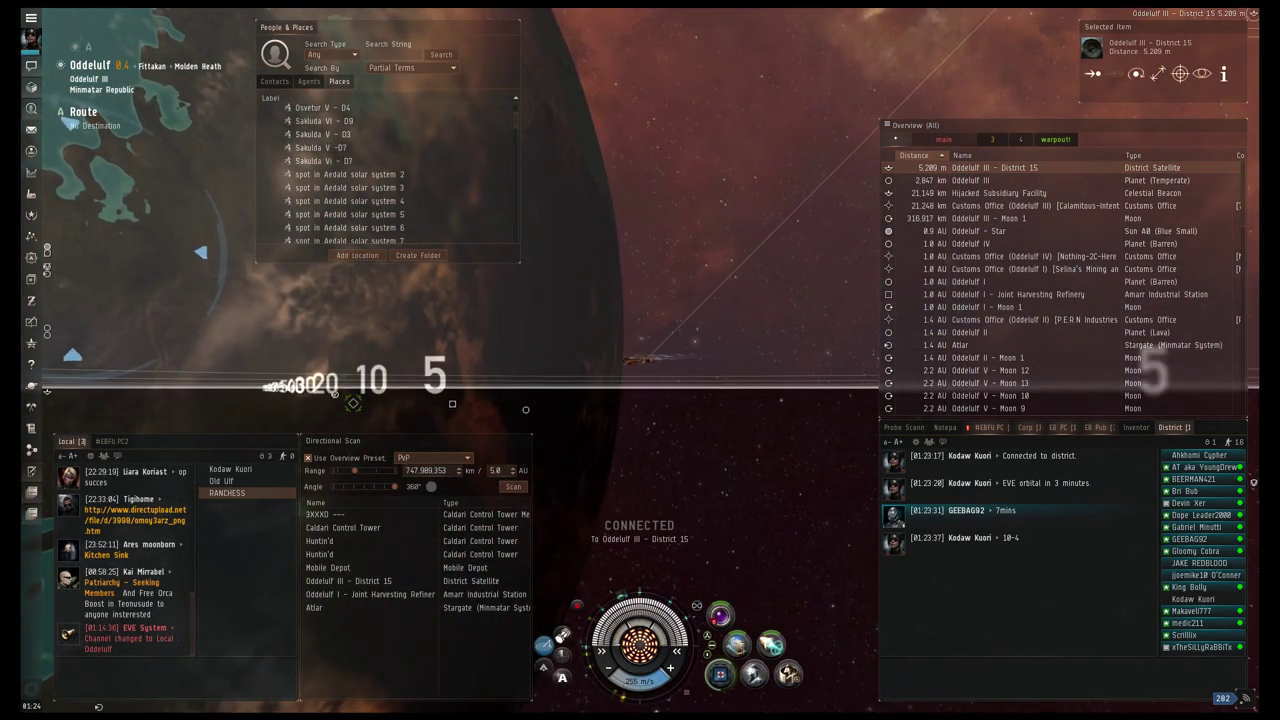
pyautogui.moveTo(600, 250); pyautogui.dragTo(700, 150)
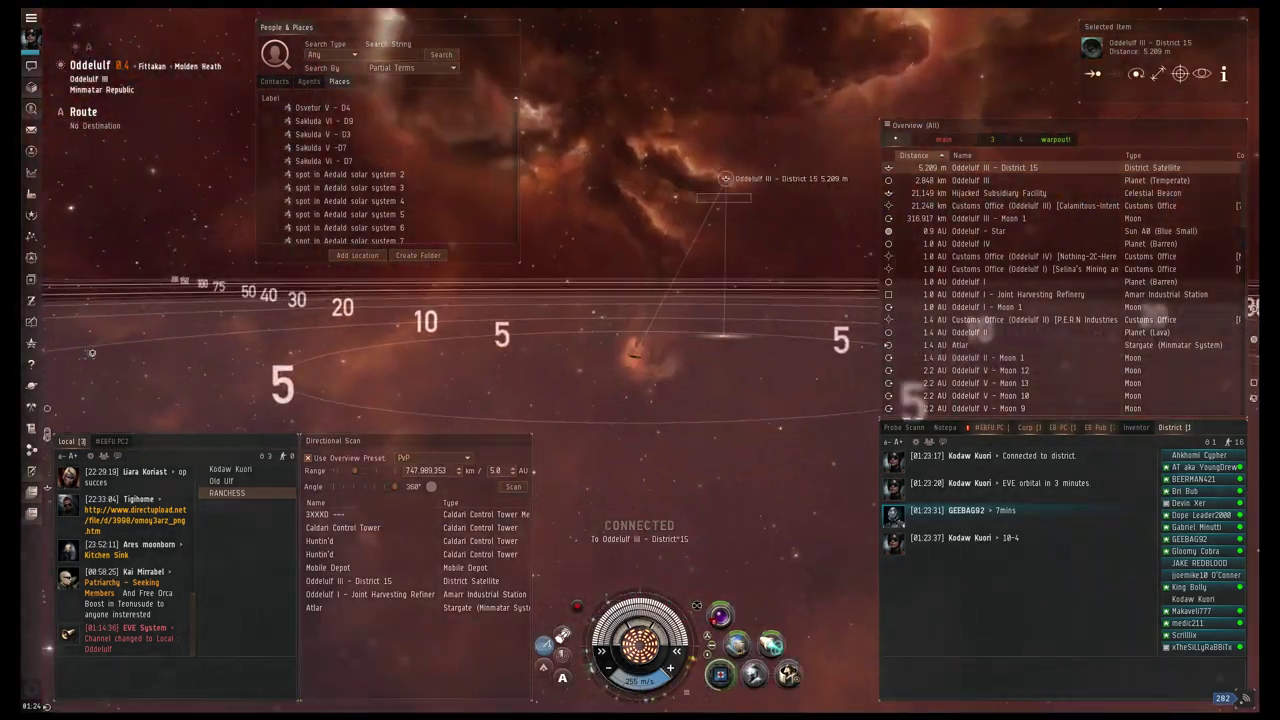
pyautogui.moveTo(600, 250); pyautogui.dragTo(450, 300)
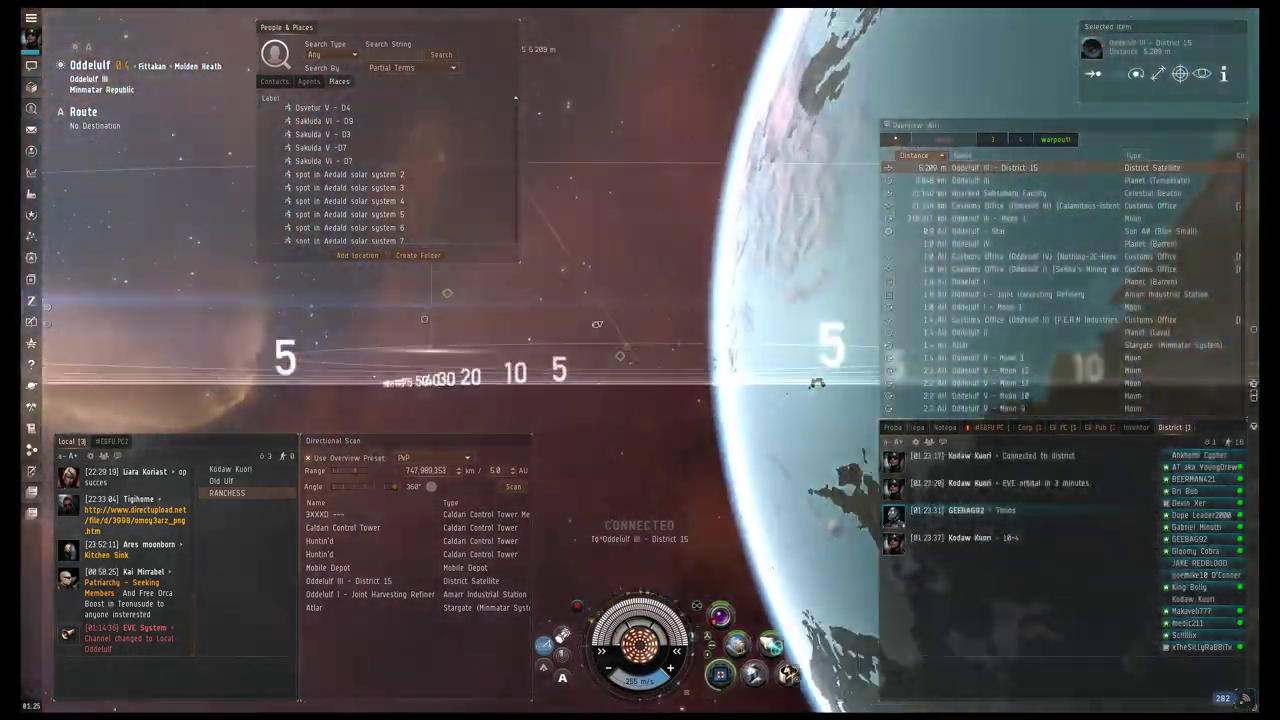
pyautogui.moveTo(600, 250); pyautogui.dragTo(400, 200)
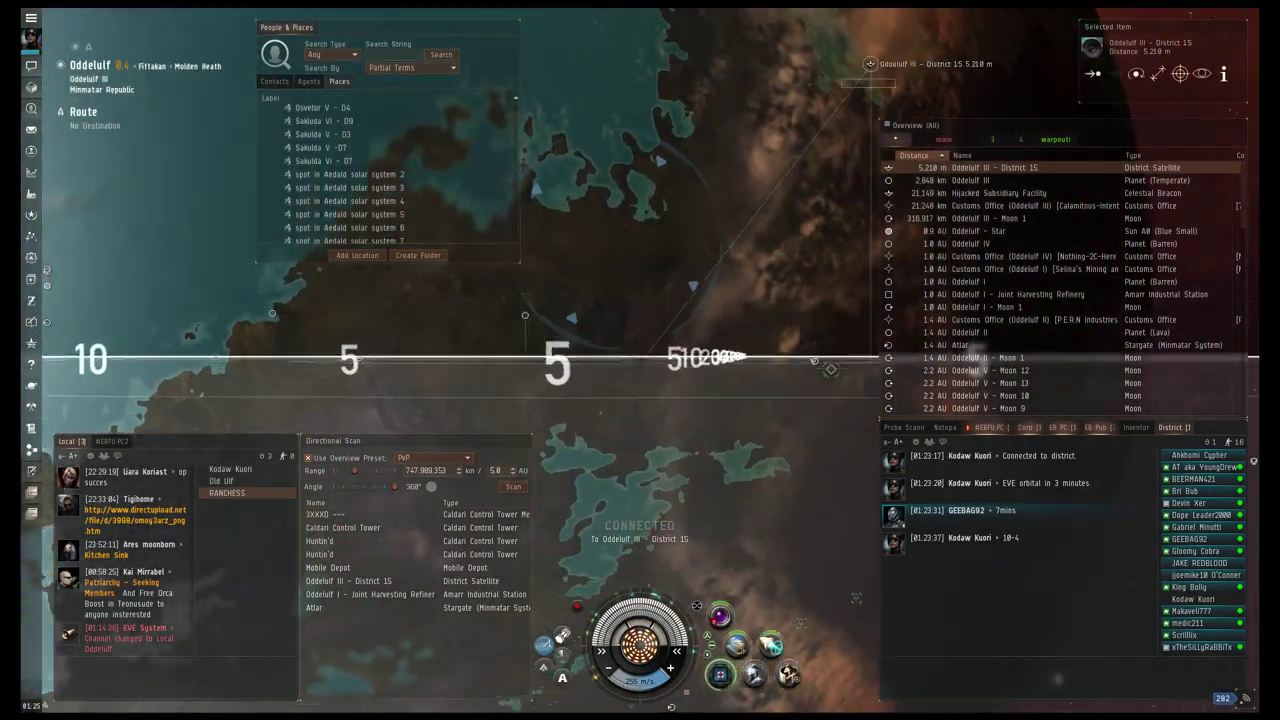
pyautogui.moveTo(600, 250); pyautogui.dragTo(630, 240)
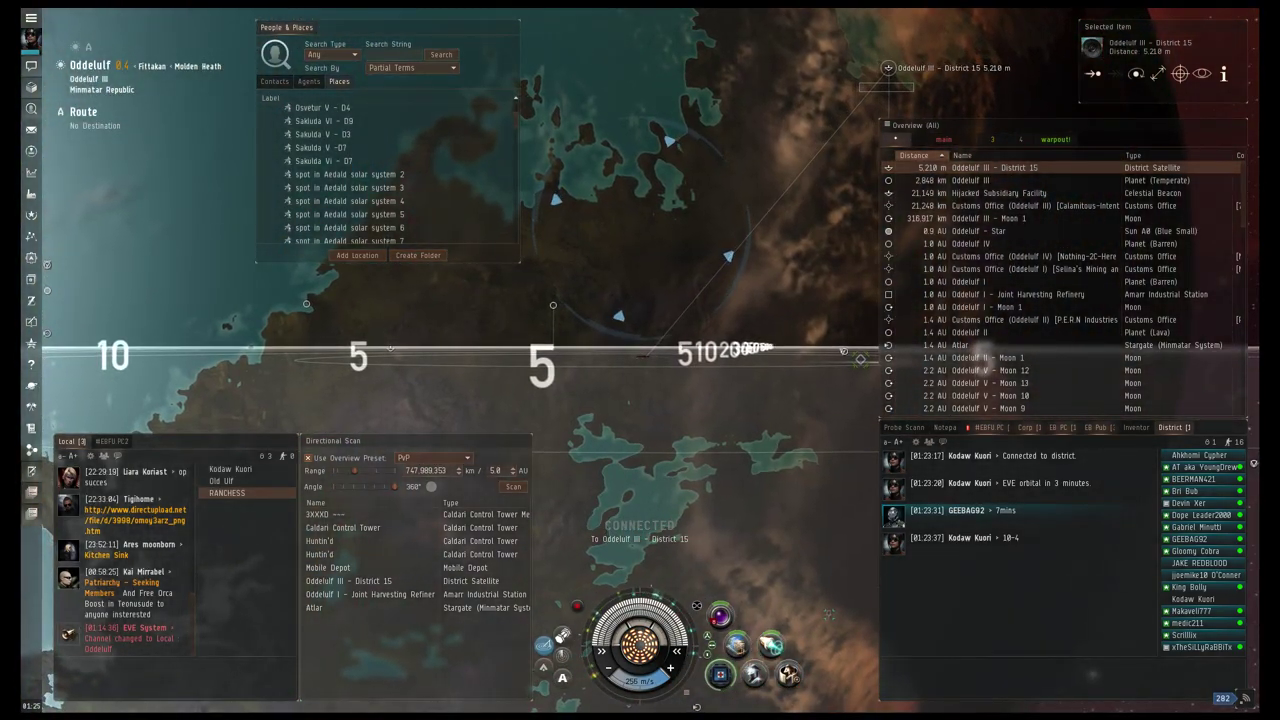
pyautogui.scroll(-8, 640, 360)
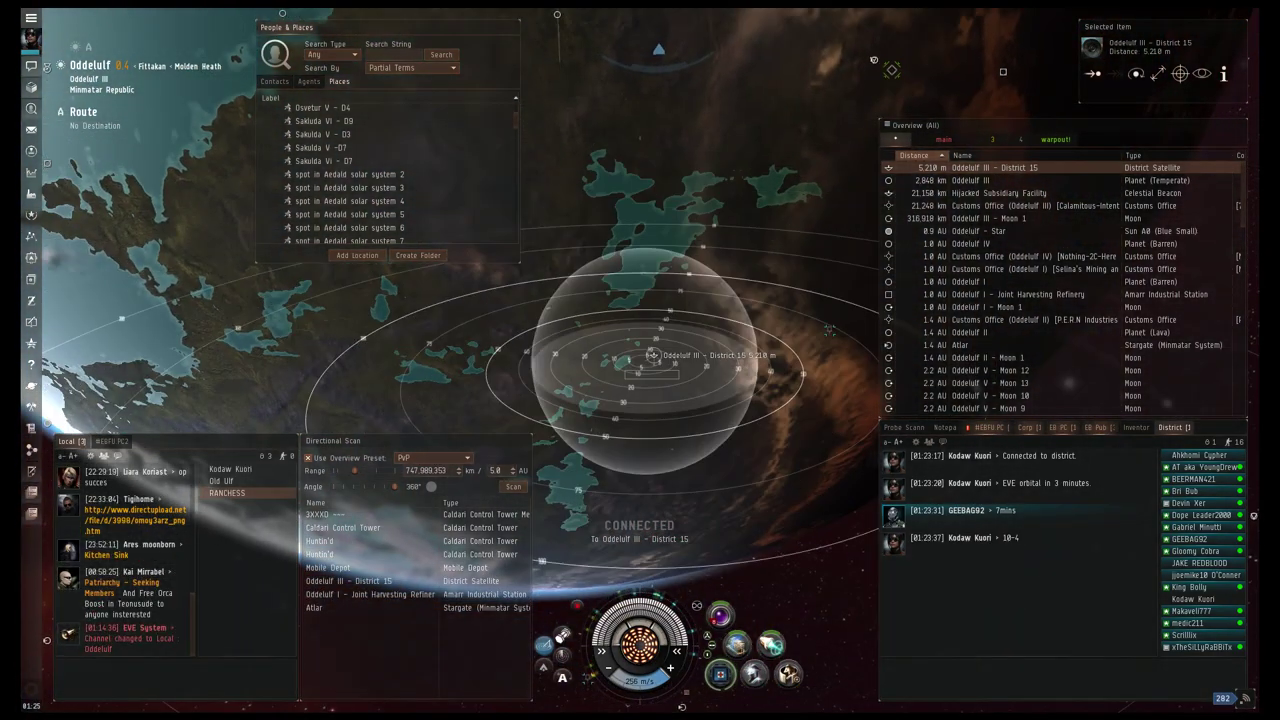
pyautogui.moveTo(640, 300); pyautogui.dragTo(640, 420)
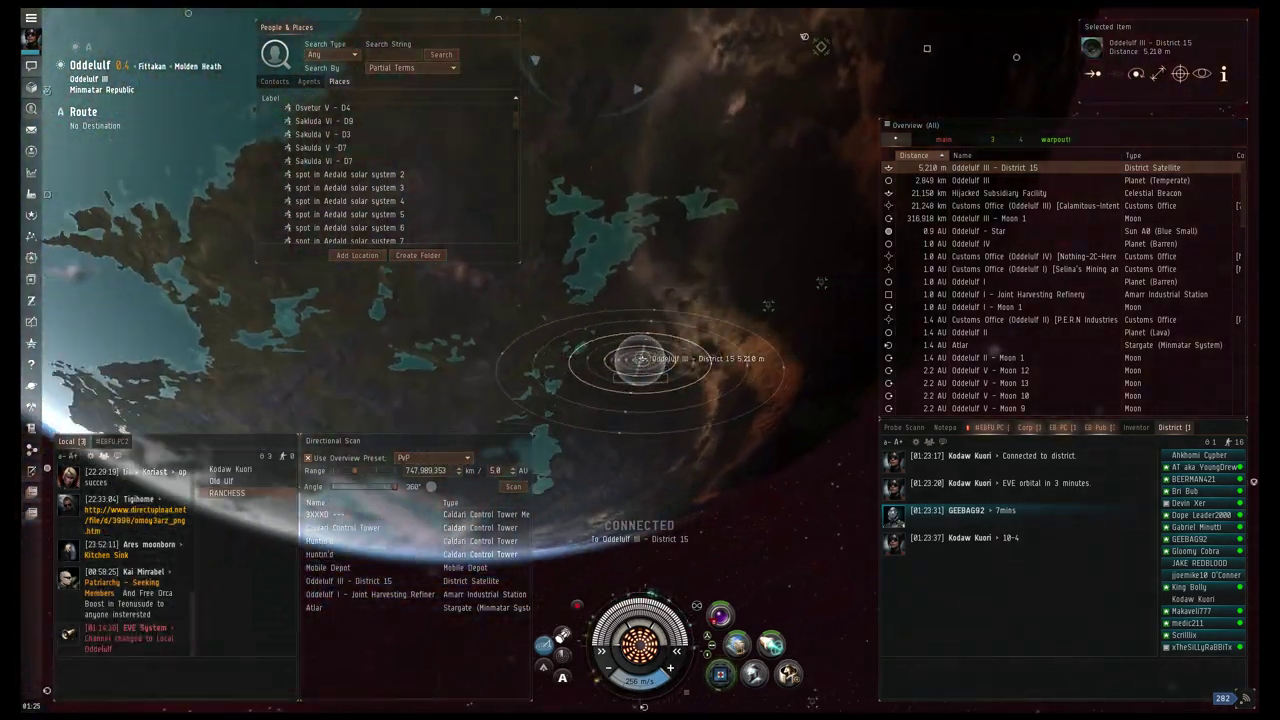
pyautogui.scroll(8, 640, 360)
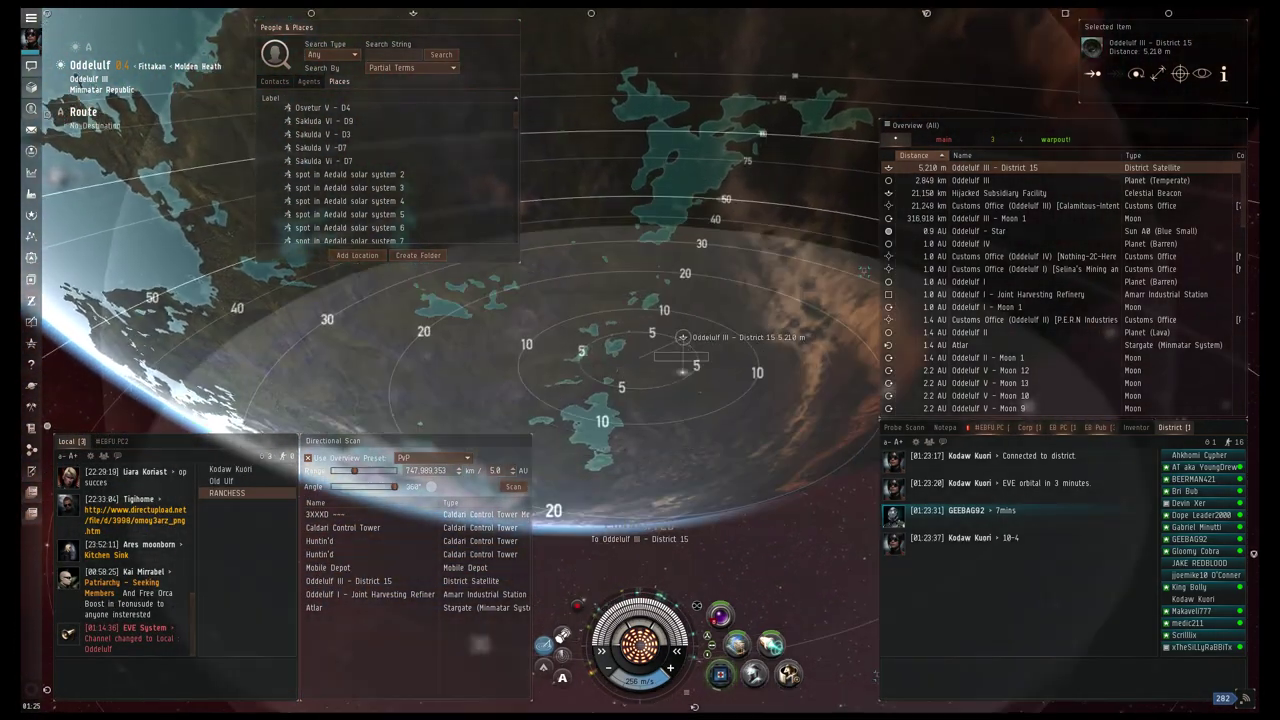
pyautogui.moveTo(640, 300); pyautogui.dragTo(500, 380)
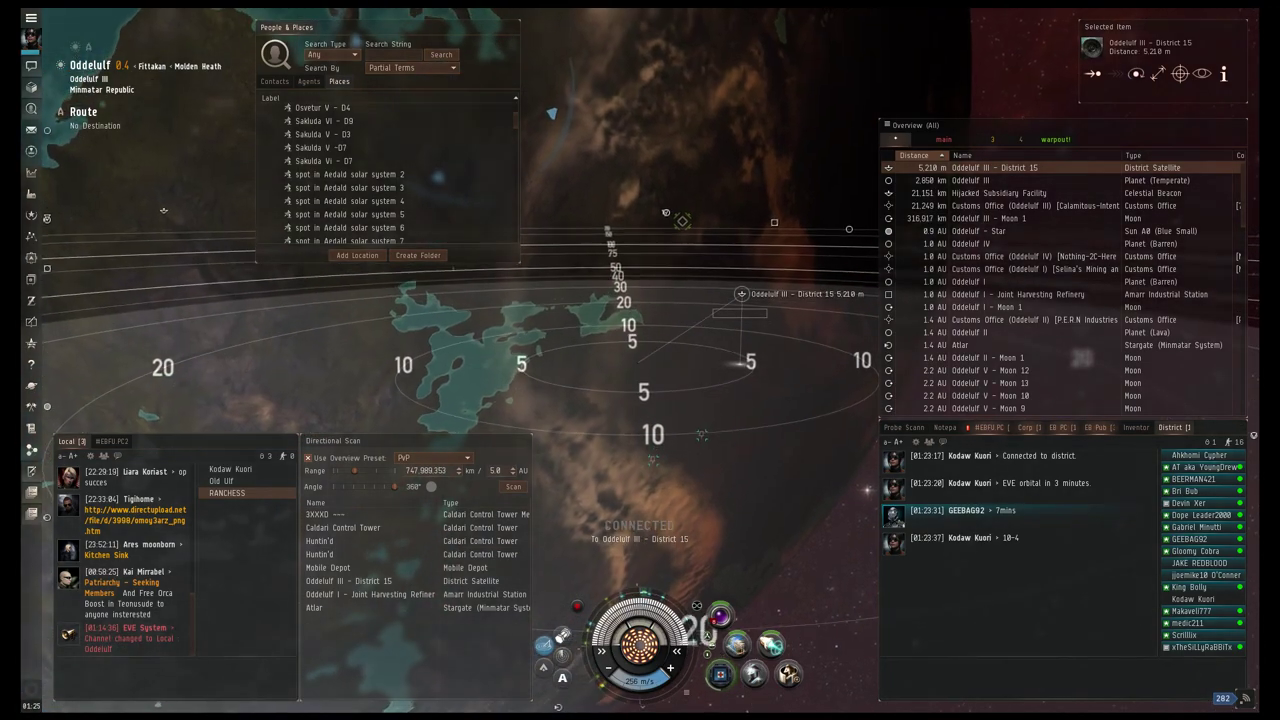
pyautogui.moveTo(640, 300); pyautogui.dragTo(560, 380)
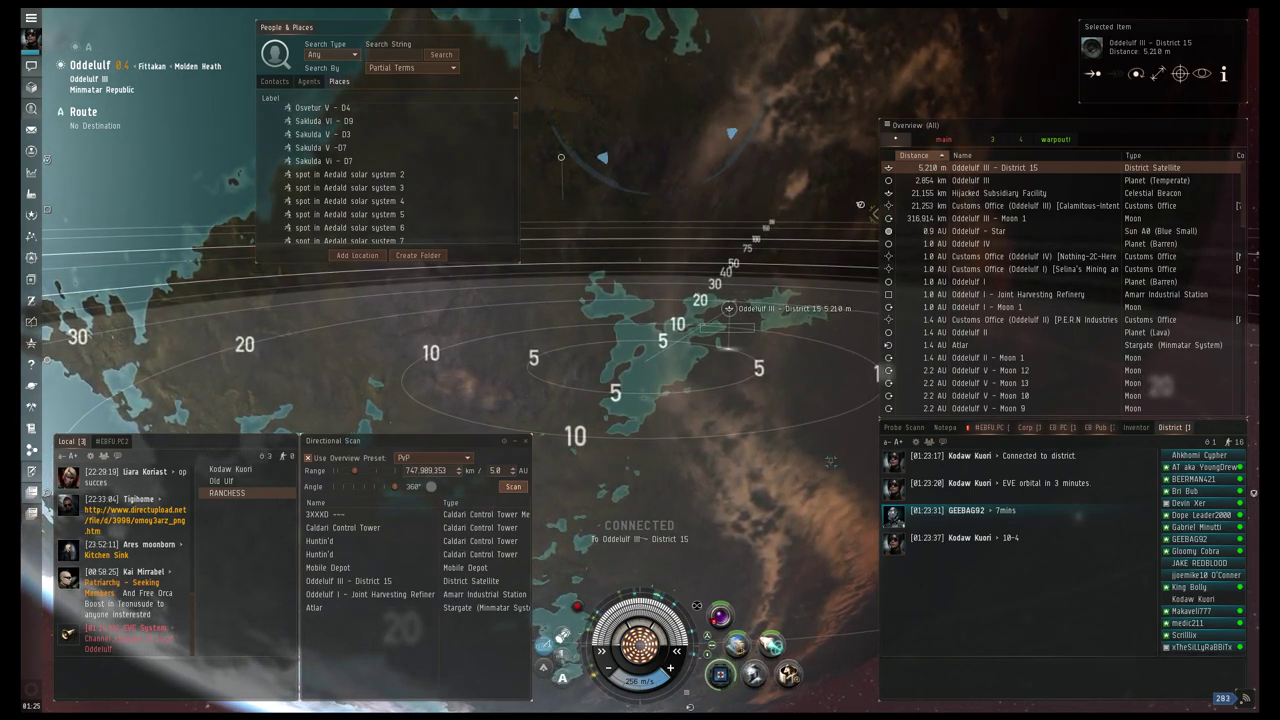
pyautogui.scroll(8, 640, 340)
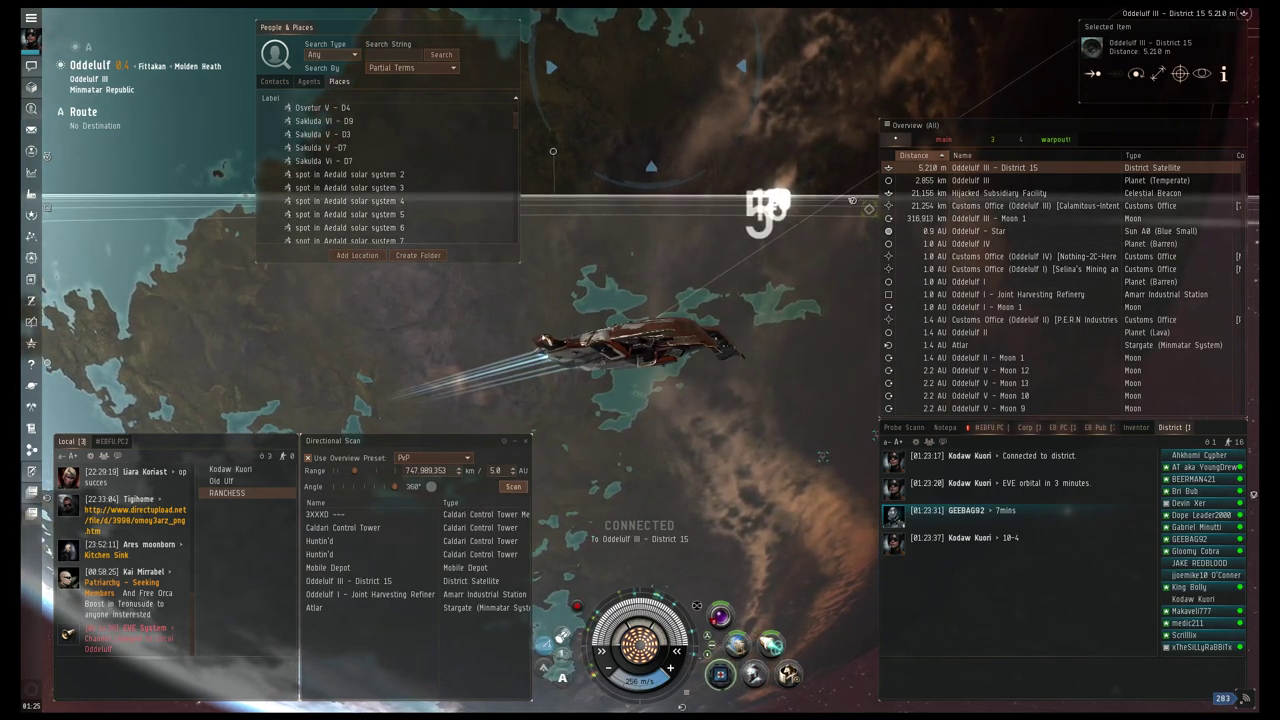
pyautogui.scroll(5, 640, 340)
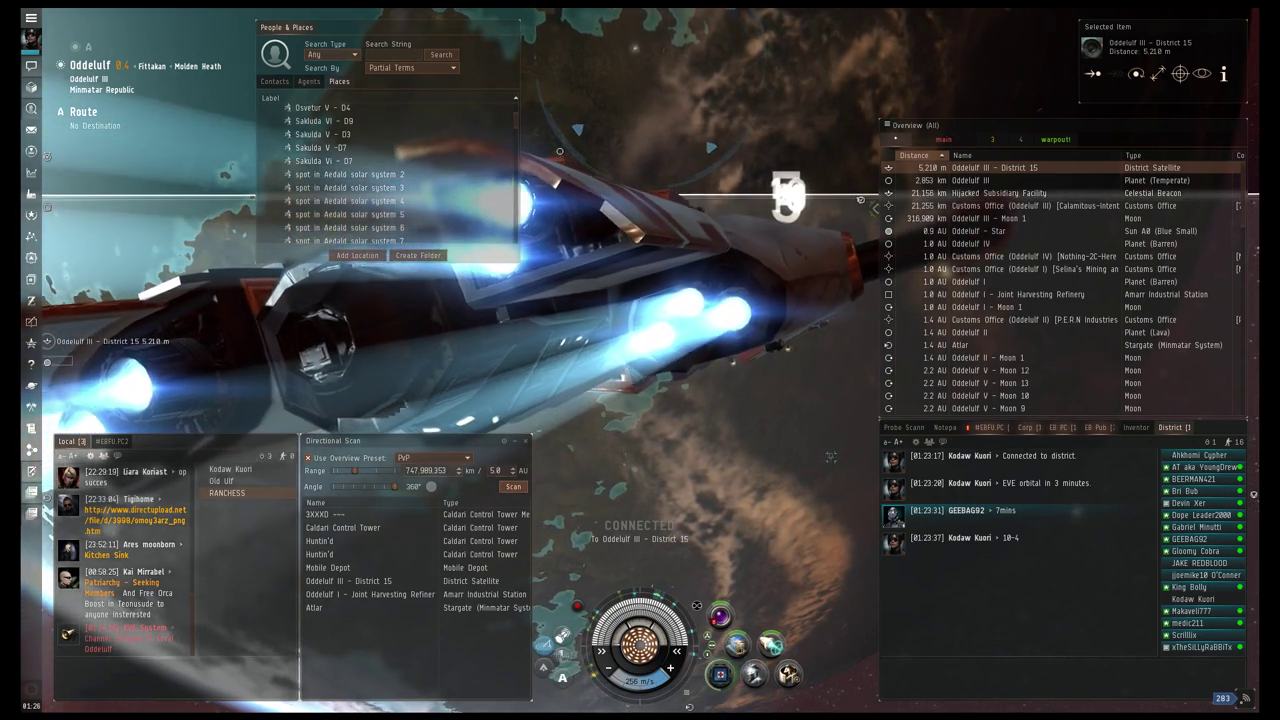
# Orbit the camera slightly around the ship.
pyautogui.moveTo(560, 152)
pyautogui.mouseDown()
pyautogui.moveTo(635, 345)
pyautogui.moveTo(560, 156)
pyautogui.mouseUp()
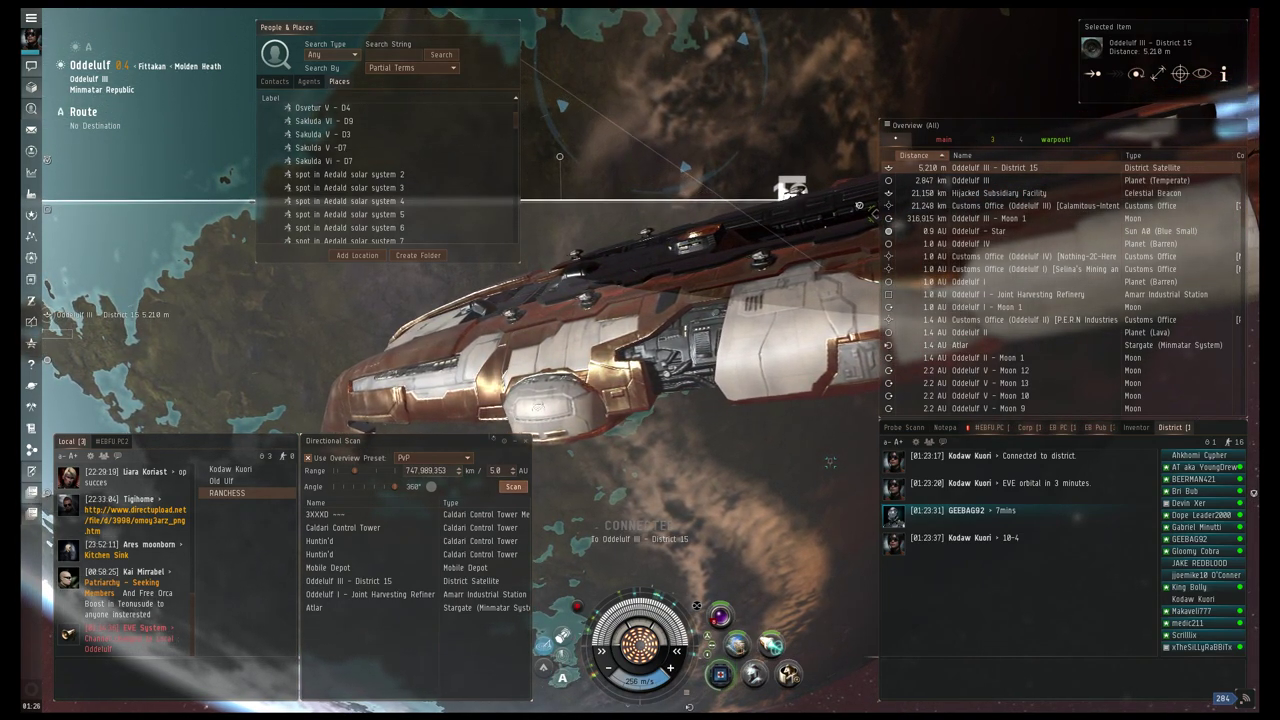
pyautogui.moveTo(557, 155); pyautogui.dragTo(556, 153)
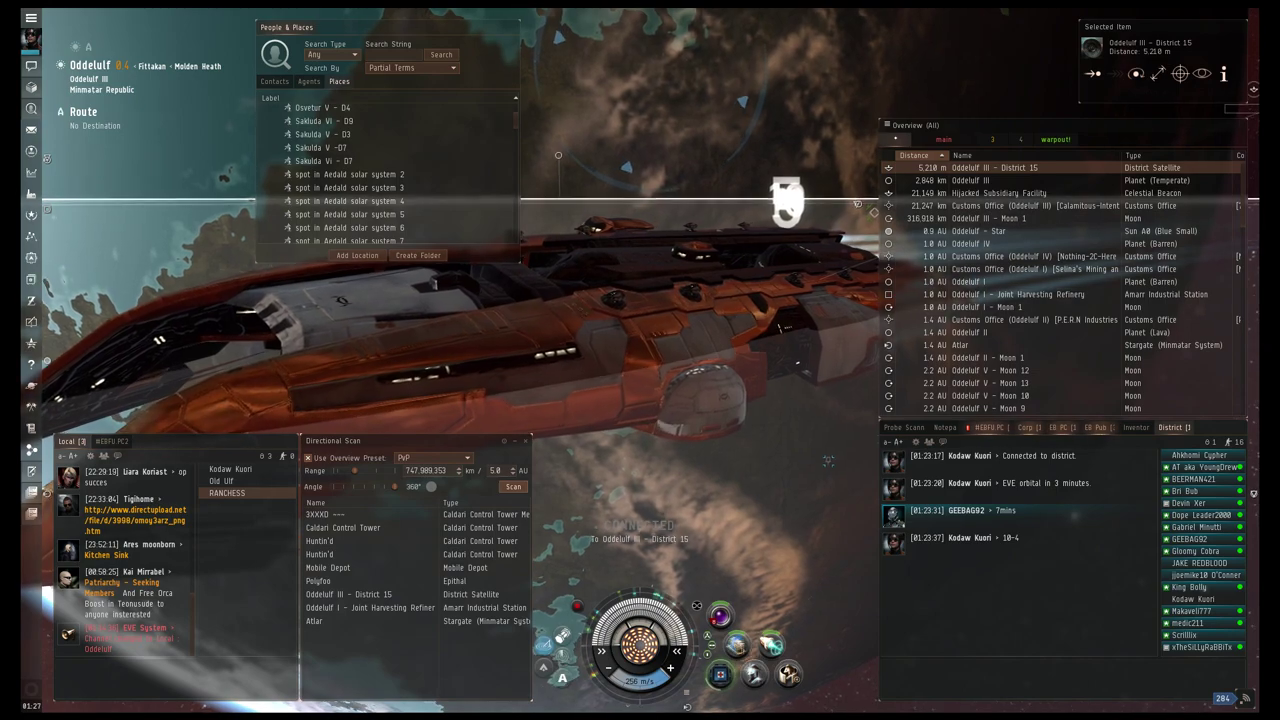
# Open the scanned Epithal's information sheet, then close it again.
pyautogui.doubleClick(380, 581)
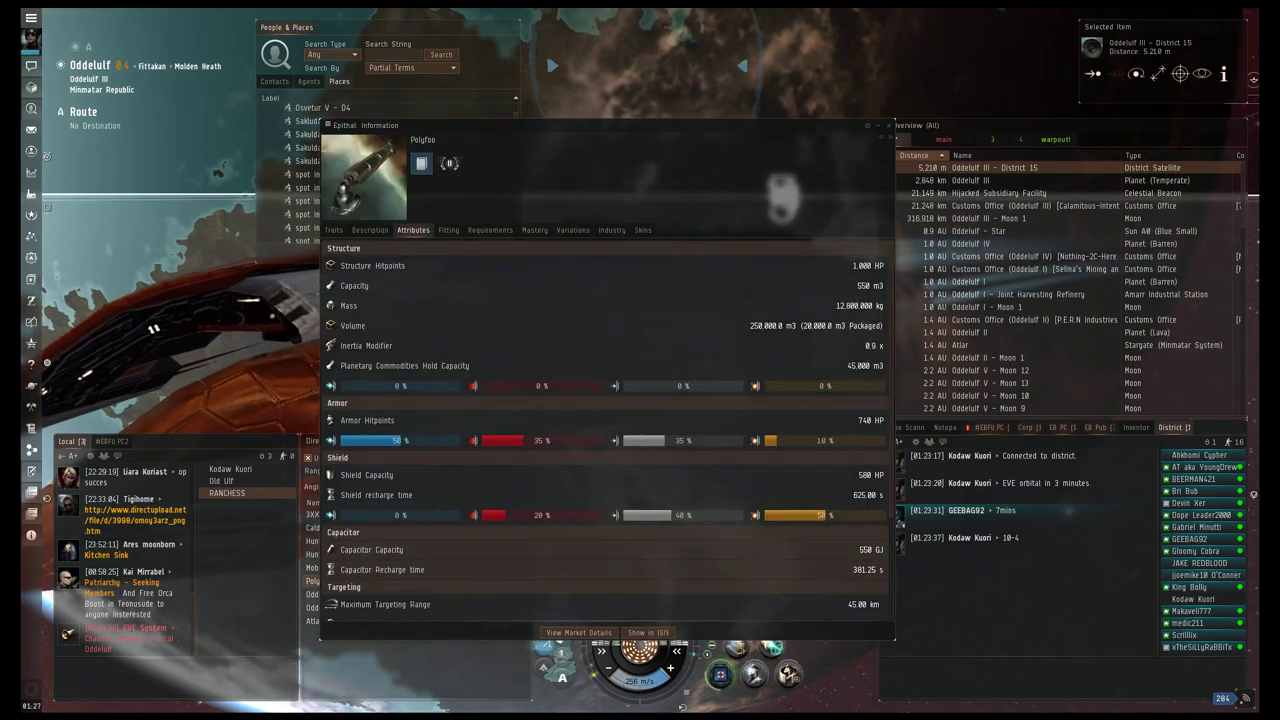
pyautogui.click(889, 125)
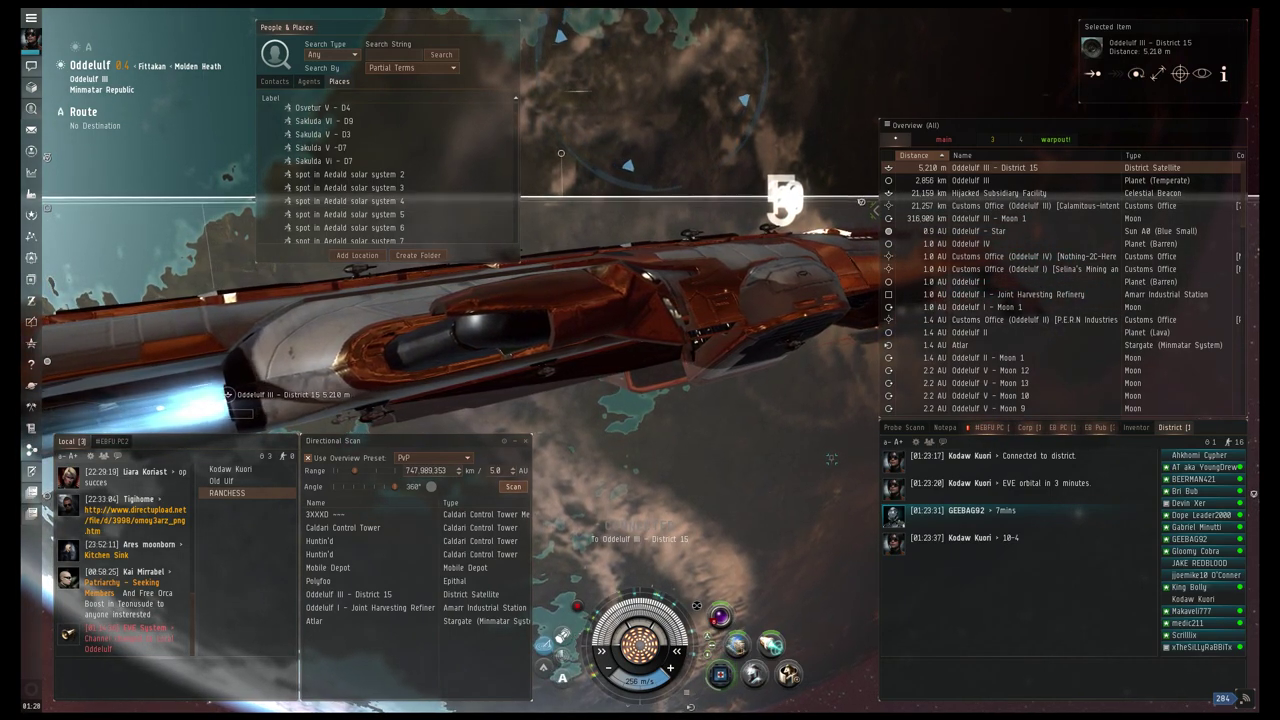
# Rerun d-scan, narrow the People and Places list, and briefly start then cancel target locking.
pyautogui.press('v')
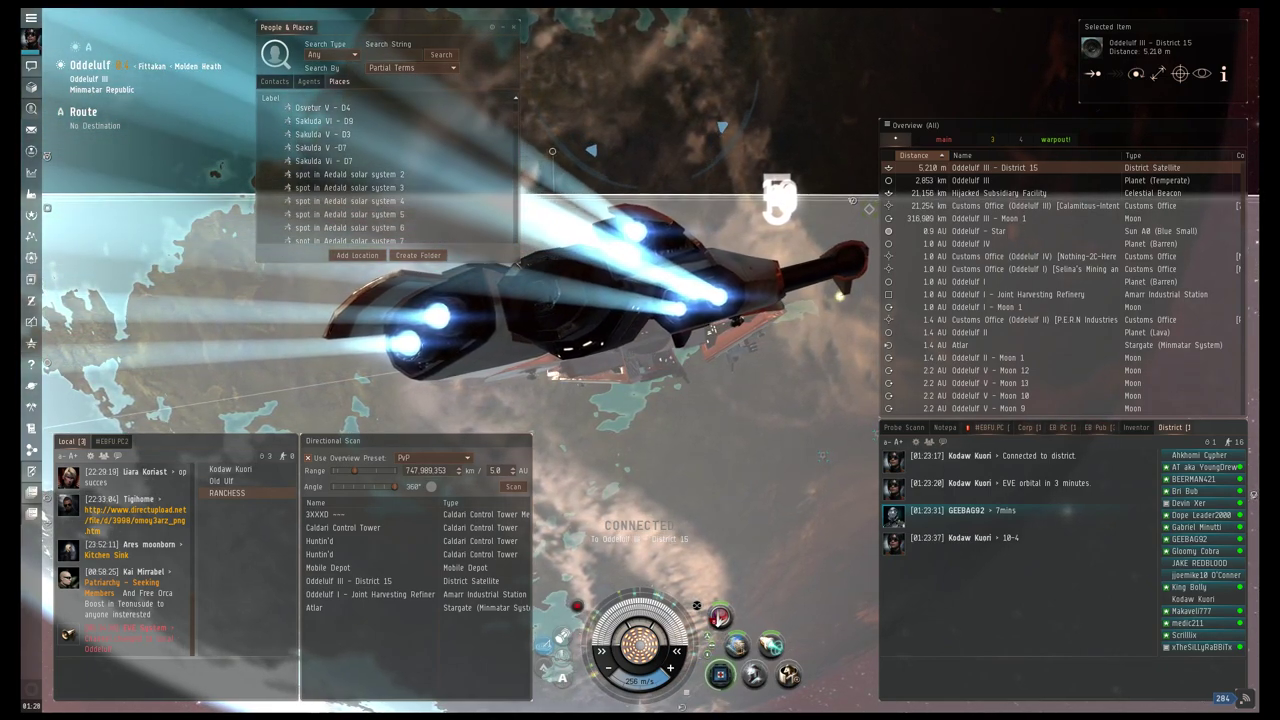
pyautogui.moveTo(518, 150); pyautogui.dragTo(462, 150)
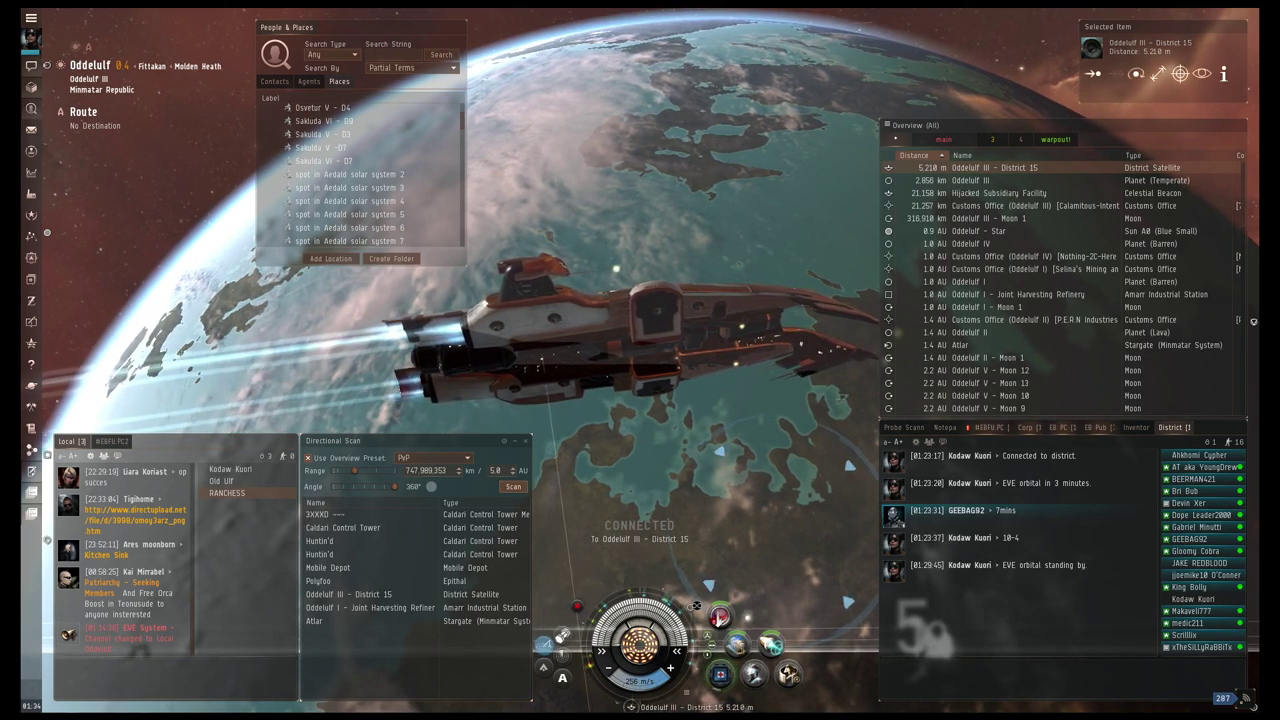
pyautogui.press('ctrl')
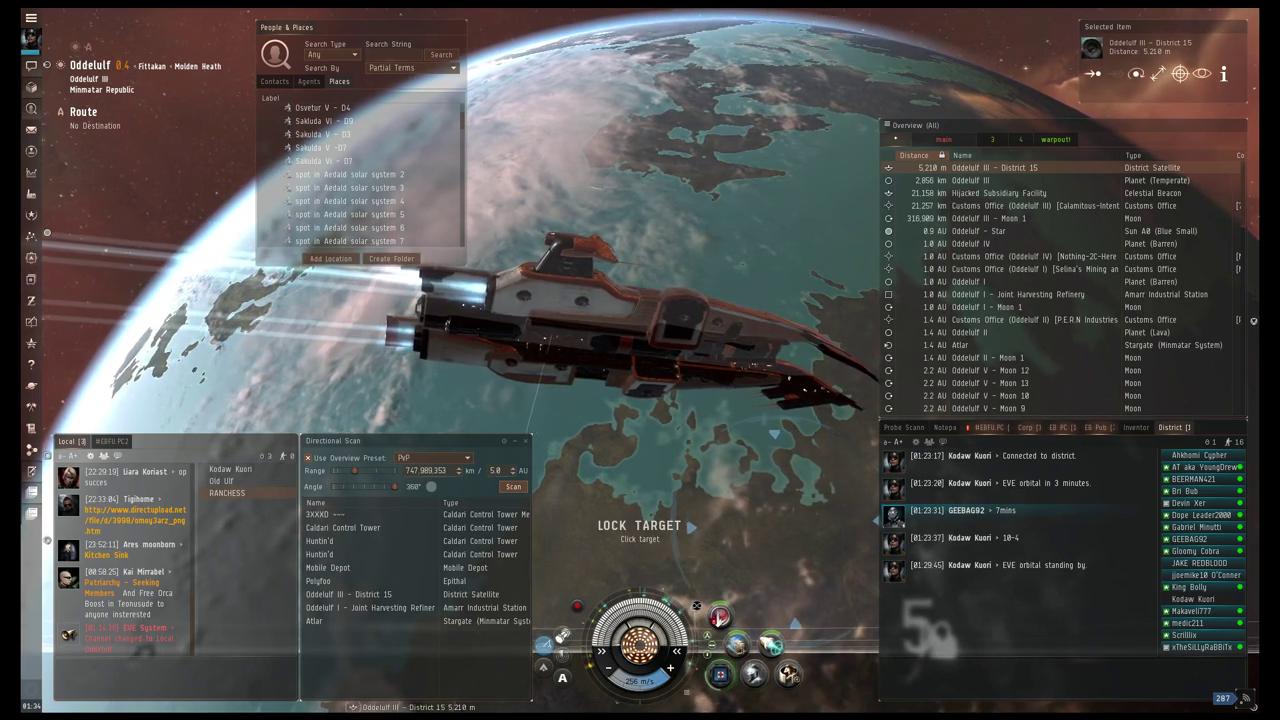
pyautogui.press('ctrl')
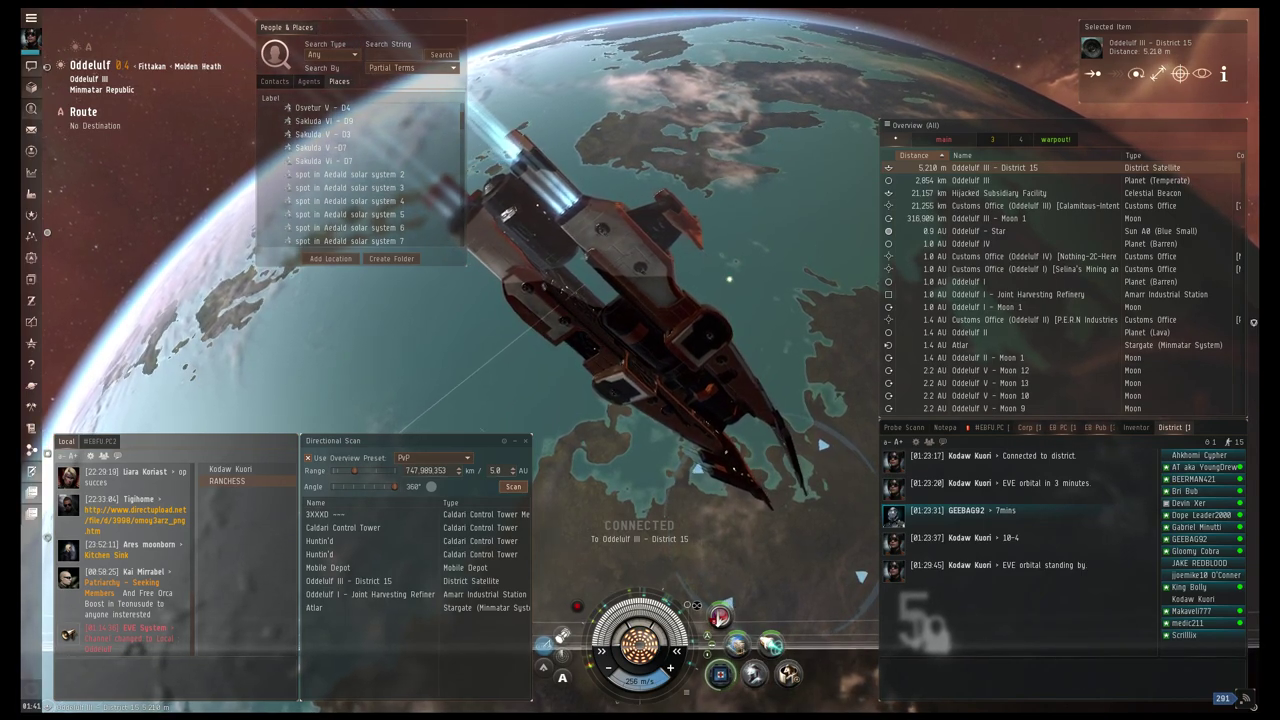
# In the REBFU PC channel, view a corp member's character information and close it.
pyautogui.click(1098, 427)
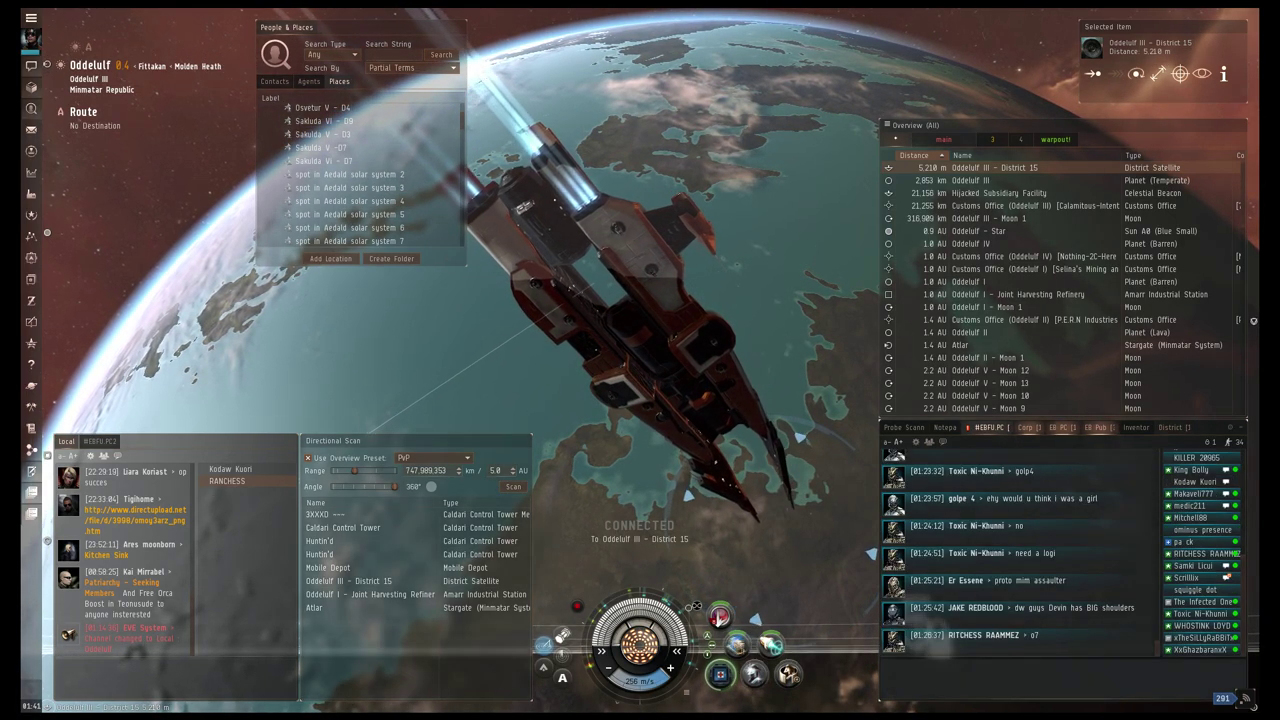
pyautogui.rightClick(1200, 637)
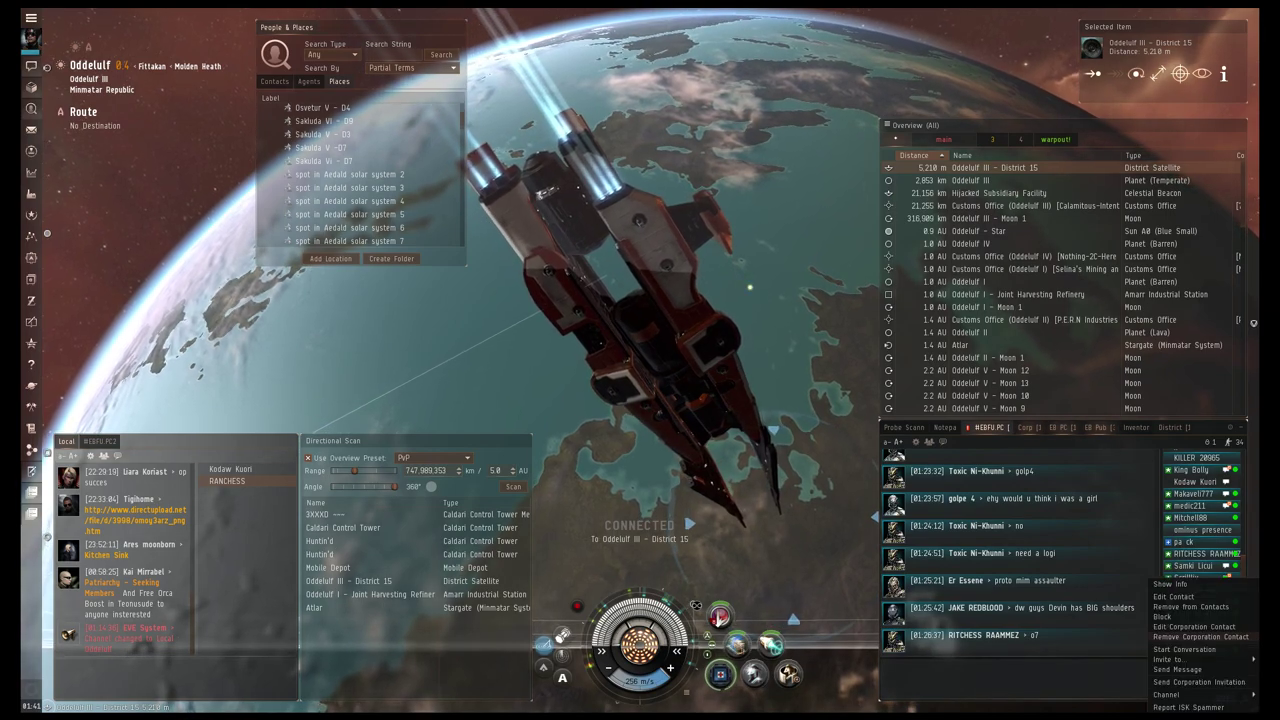
pyautogui.click(1180, 600)
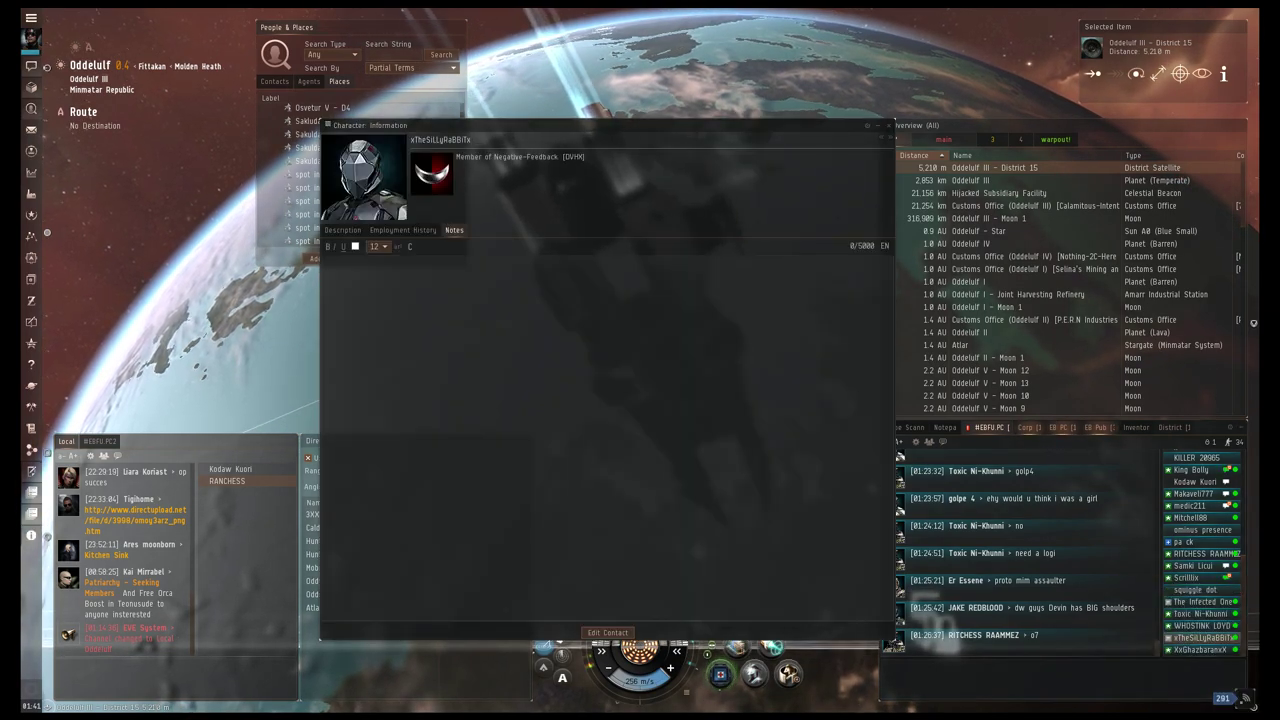
pyautogui.click(888, 125)
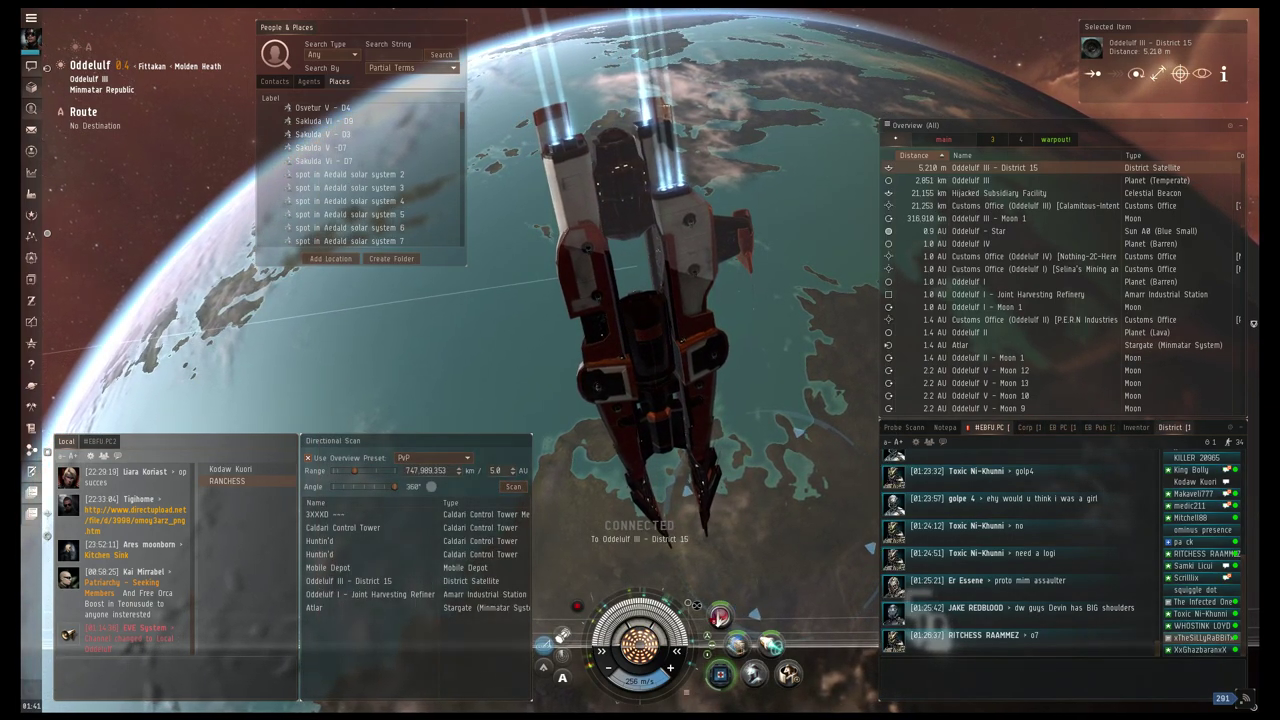
# Post a message in REBFU PC corp chat asking role-holders to join.
pyautogui.click(1170, 427)
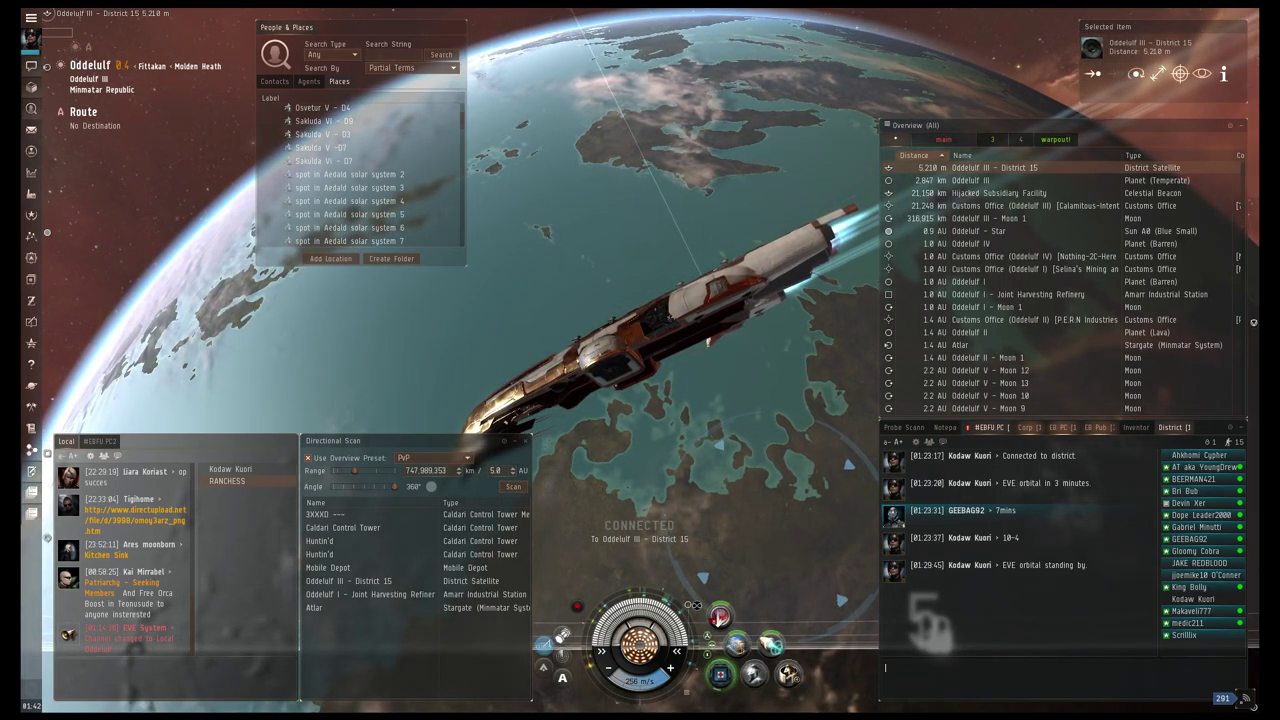
pyautogui.click(990, 427)
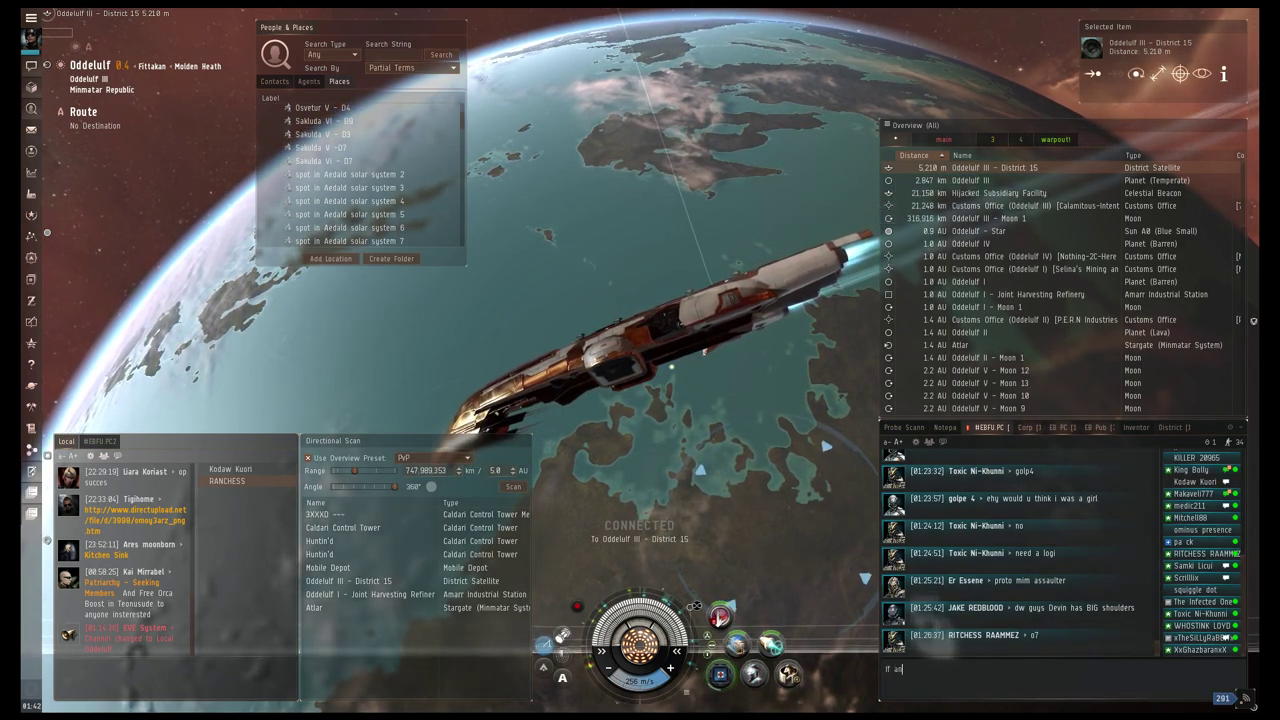
pyautogui.write('if anyone is')
pyautogui.write(' was standing by for')
pyautogui.write(' this PC and ha')
pyautogui.write('s roles, please ')
pyautogui.write('join.')
pyautogui.press('Return')
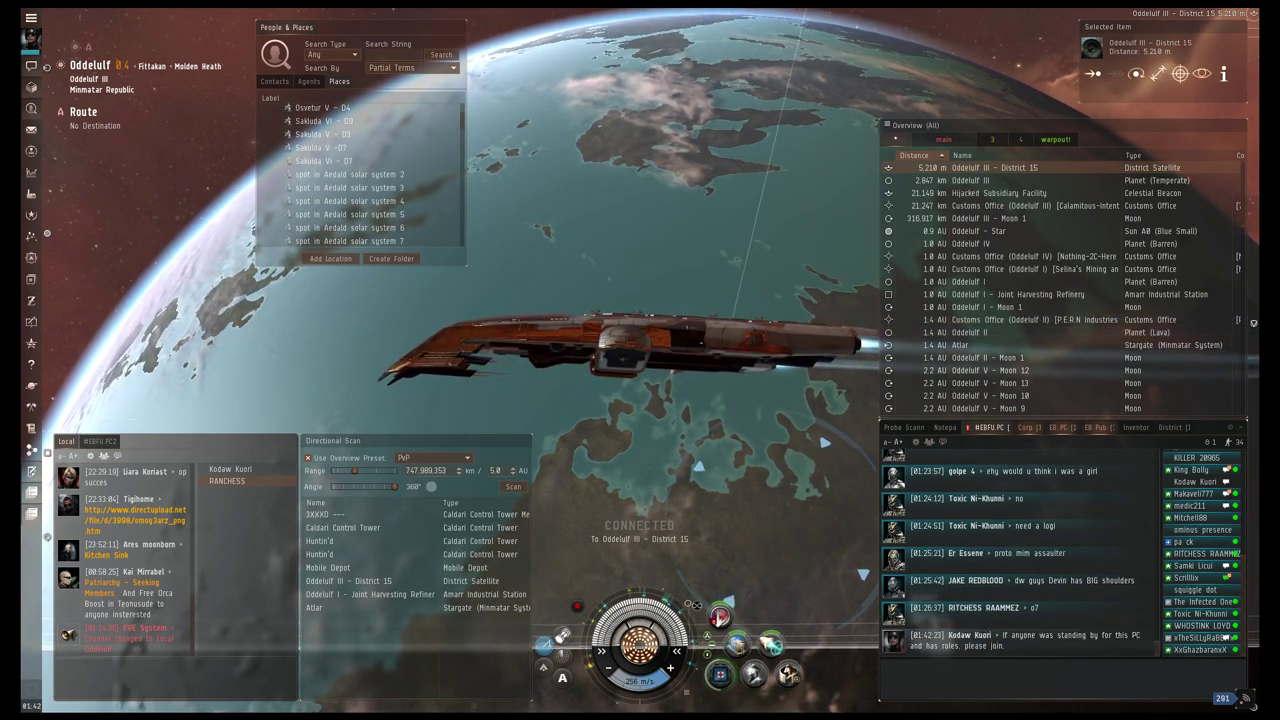
# After checking District chat, post 'Bat duck?' in corp chat.
pyautogui.click(1172, 427)
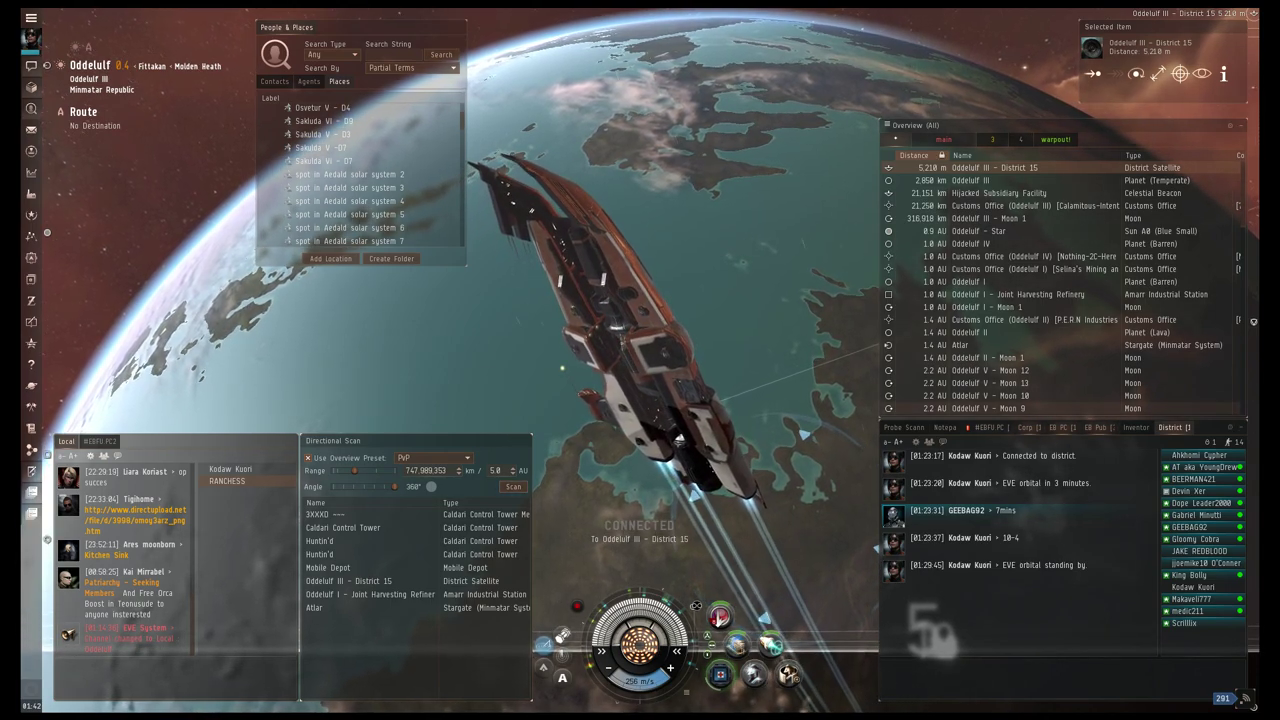
pyautogui.click(990, 427)
pyautogui.write('Bat duck?')
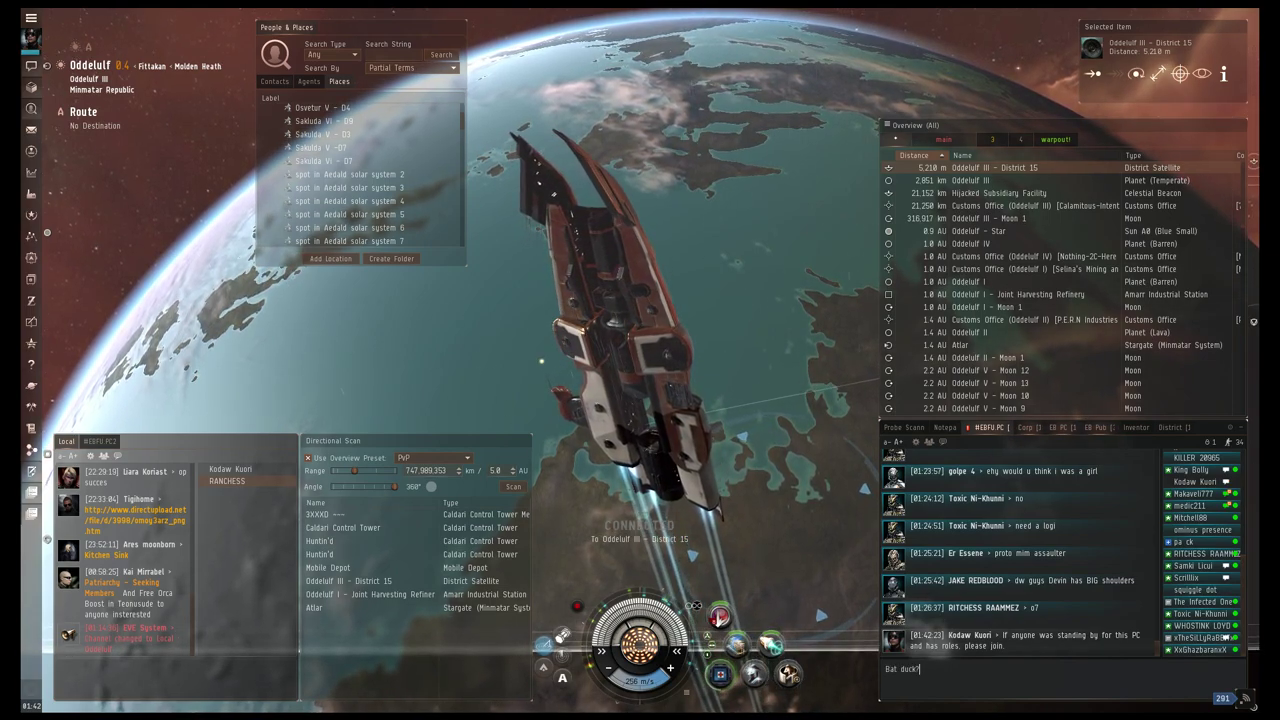
pyautogui.press('Return')
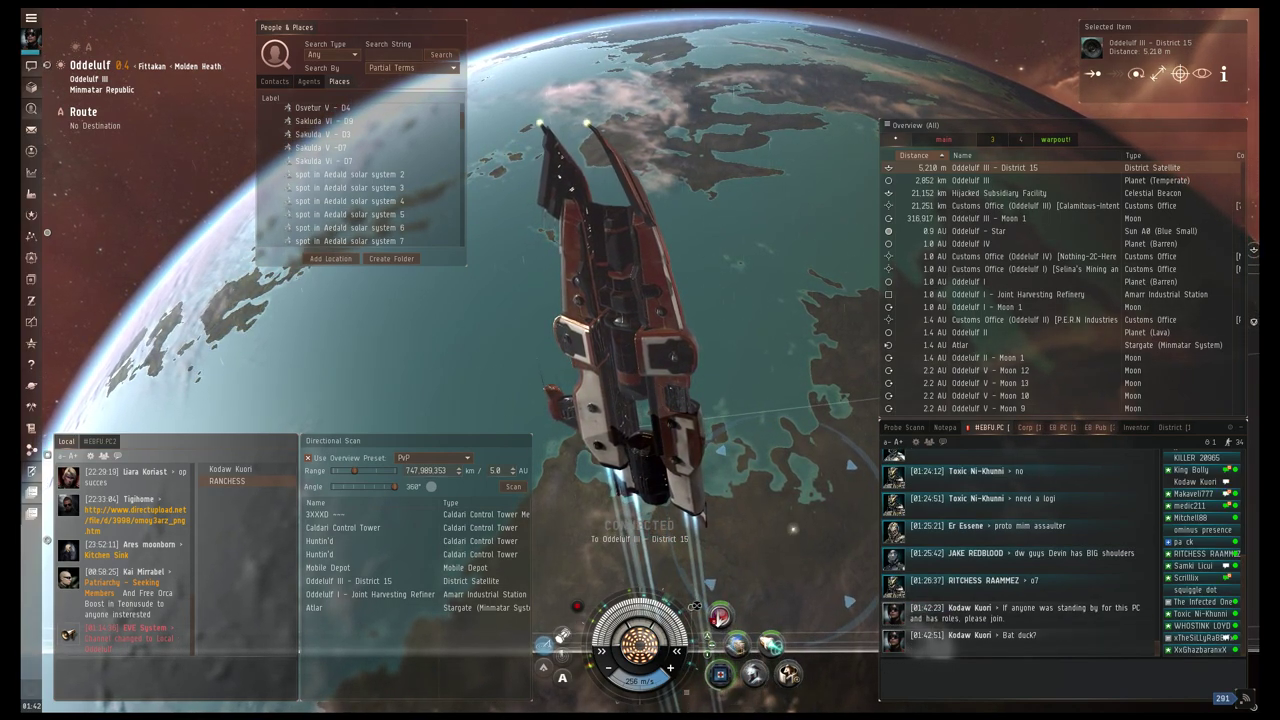
# Post 'We have only 15/16 deployed in PC right now' in corp chat.
pyautogui.click(1170, 427)
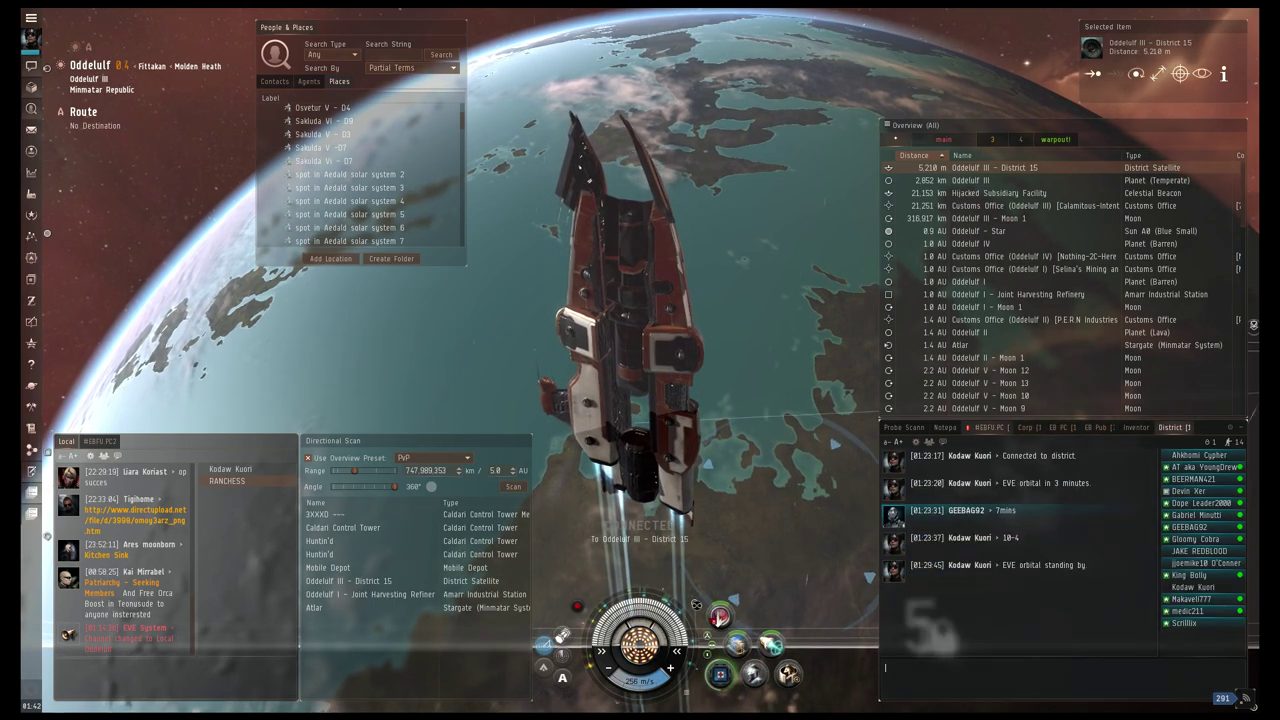
pyautogui.click(990, 427)
pyautogui.write('We have o')
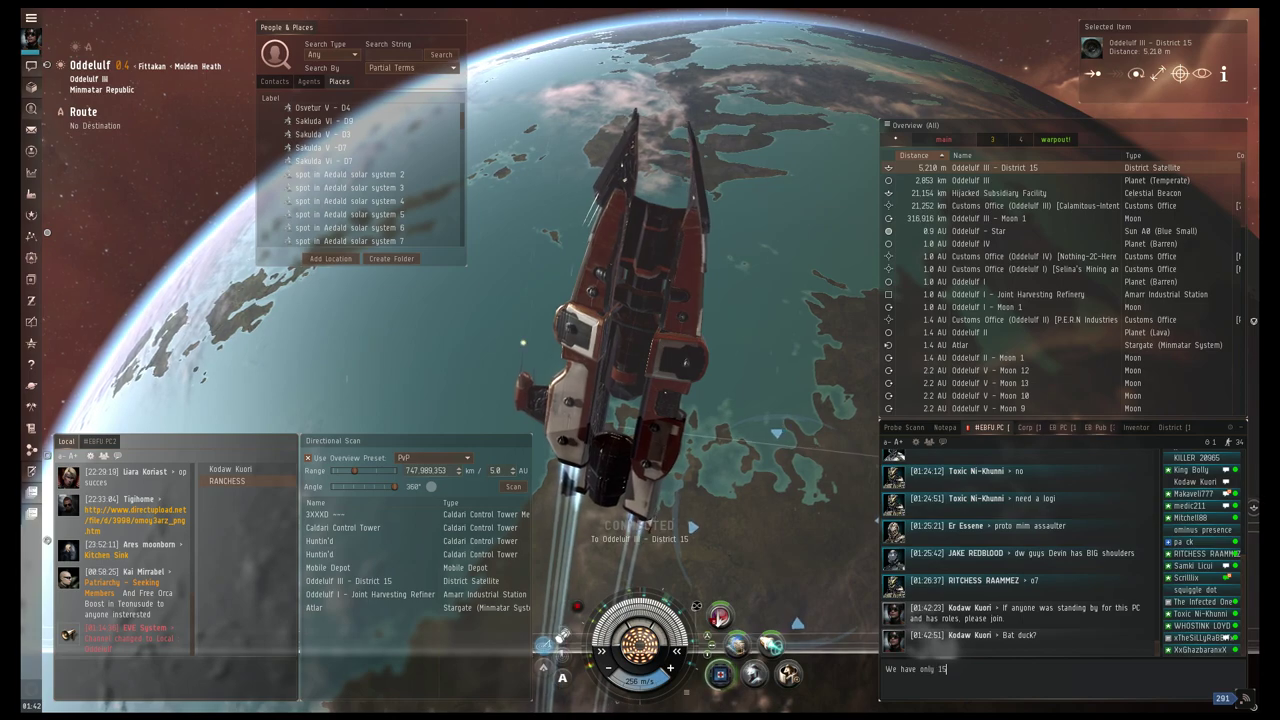
pyautogui.write('nly 15/16 deployed in PC right now')
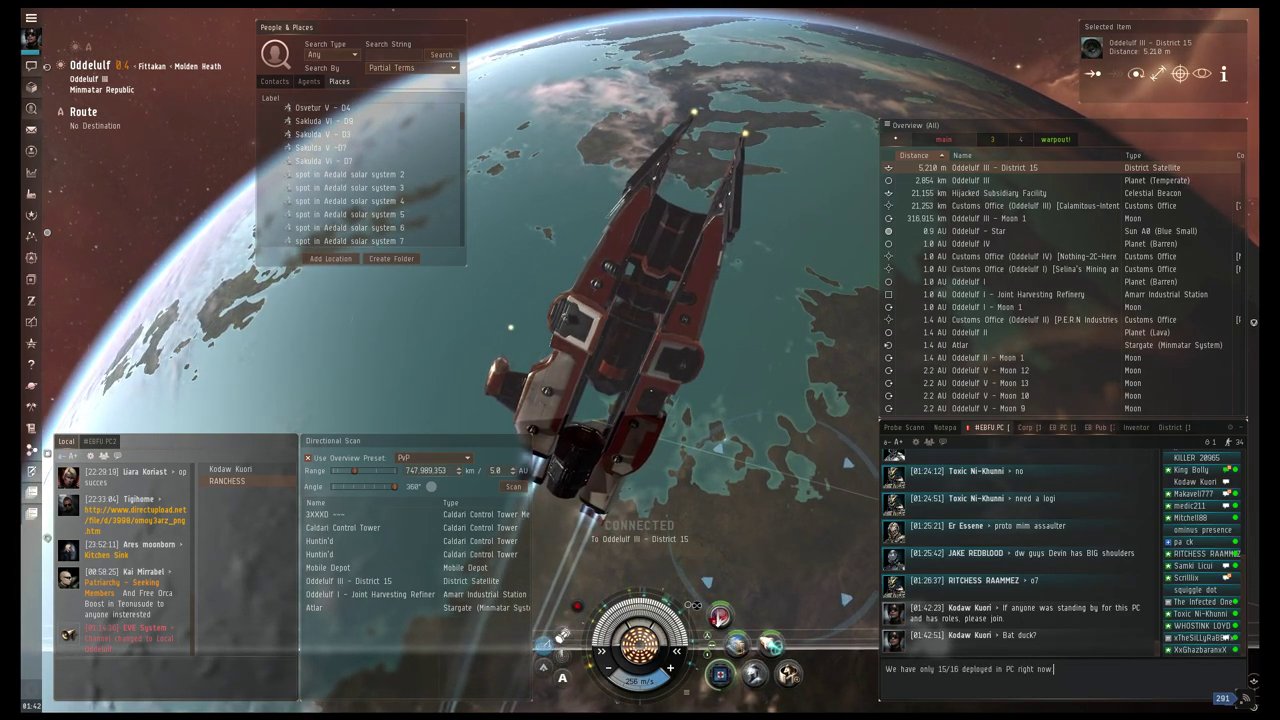
pyautogui.press('Return')
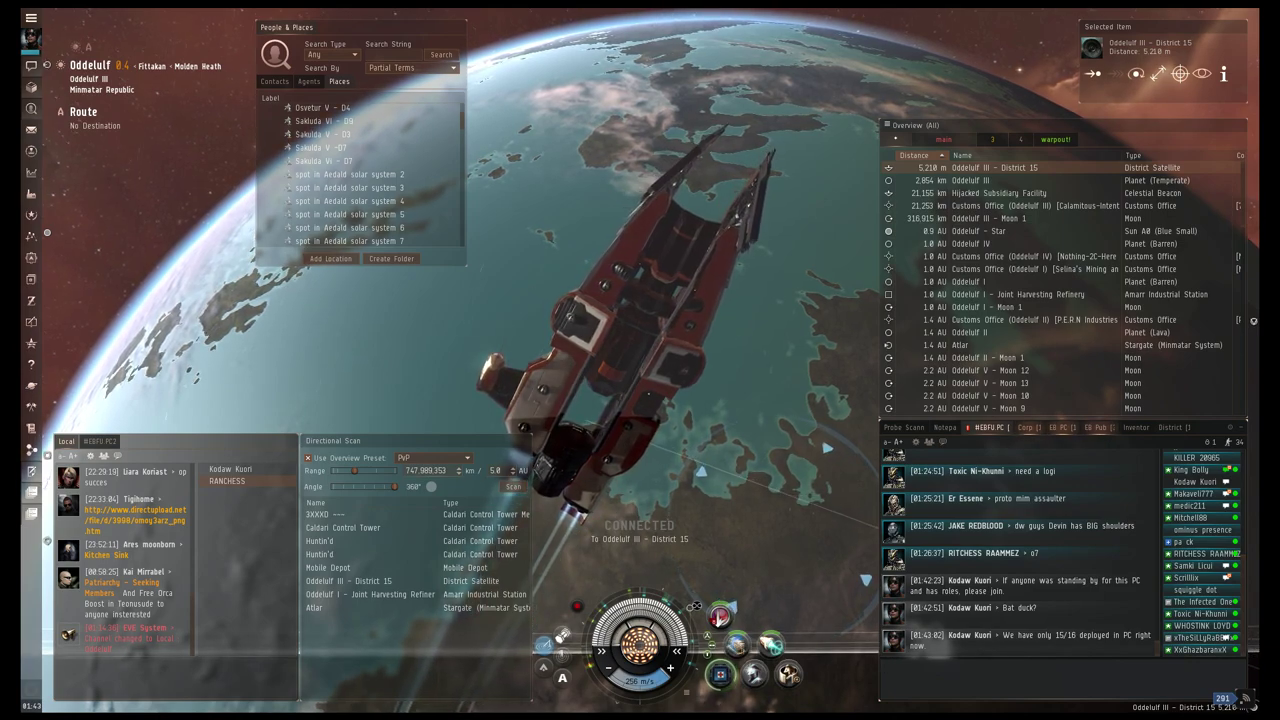
# Switch chat to the District channel to follow the orbital standing-by reports.
pyautogui.click(1172, 427)
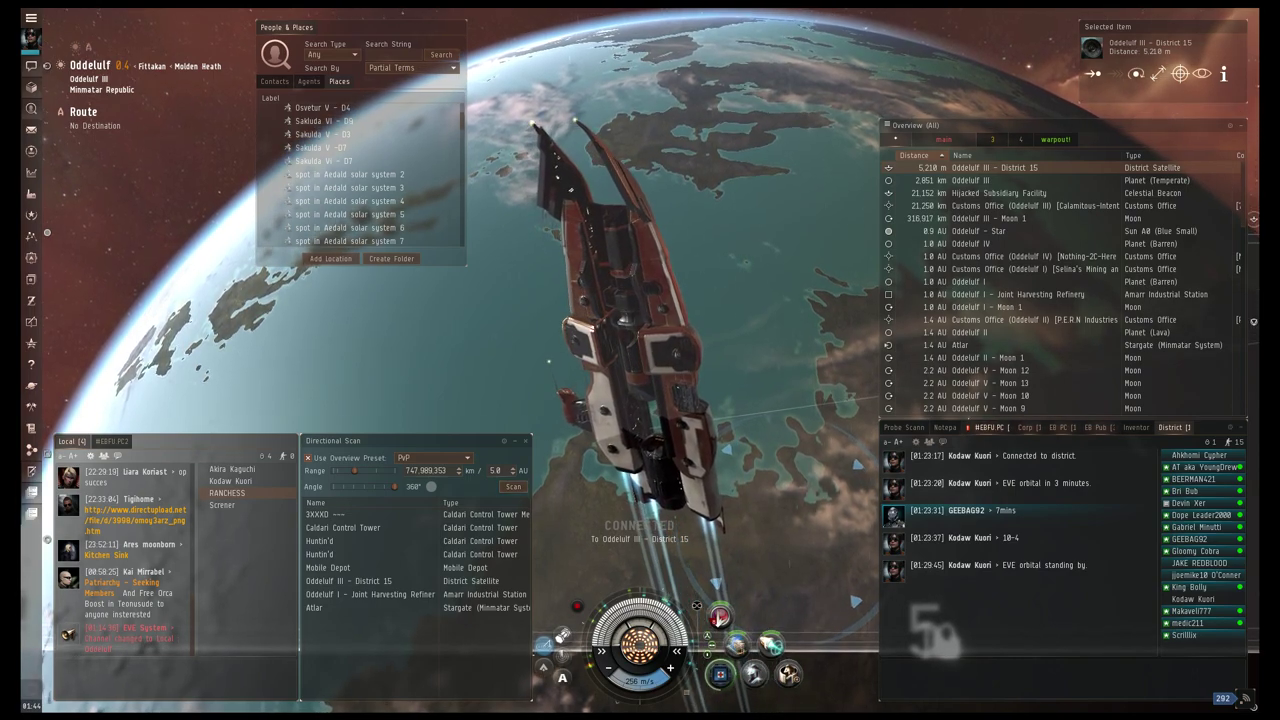
# Post a join-if-you-have-roles invite and a PC fits request in PC chat, then return to District.
pyautogui.click(1030, 427)
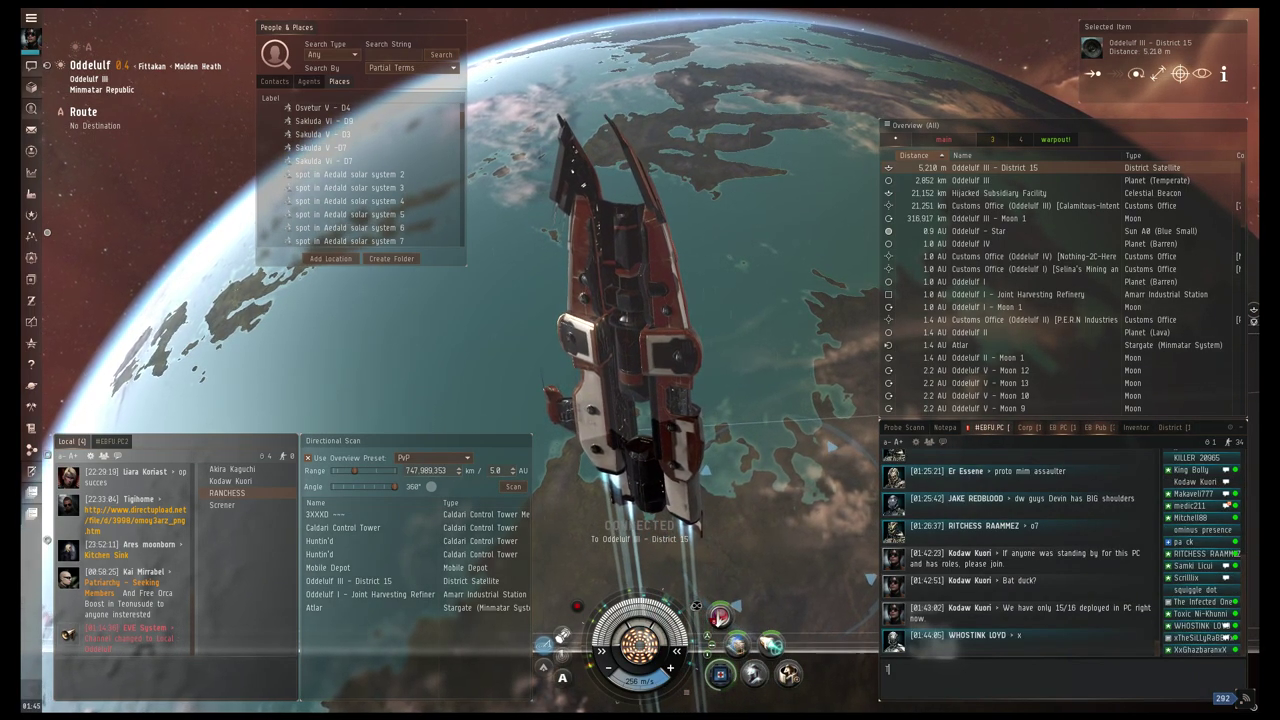
pyautogui.write('Try joining. WHOS')
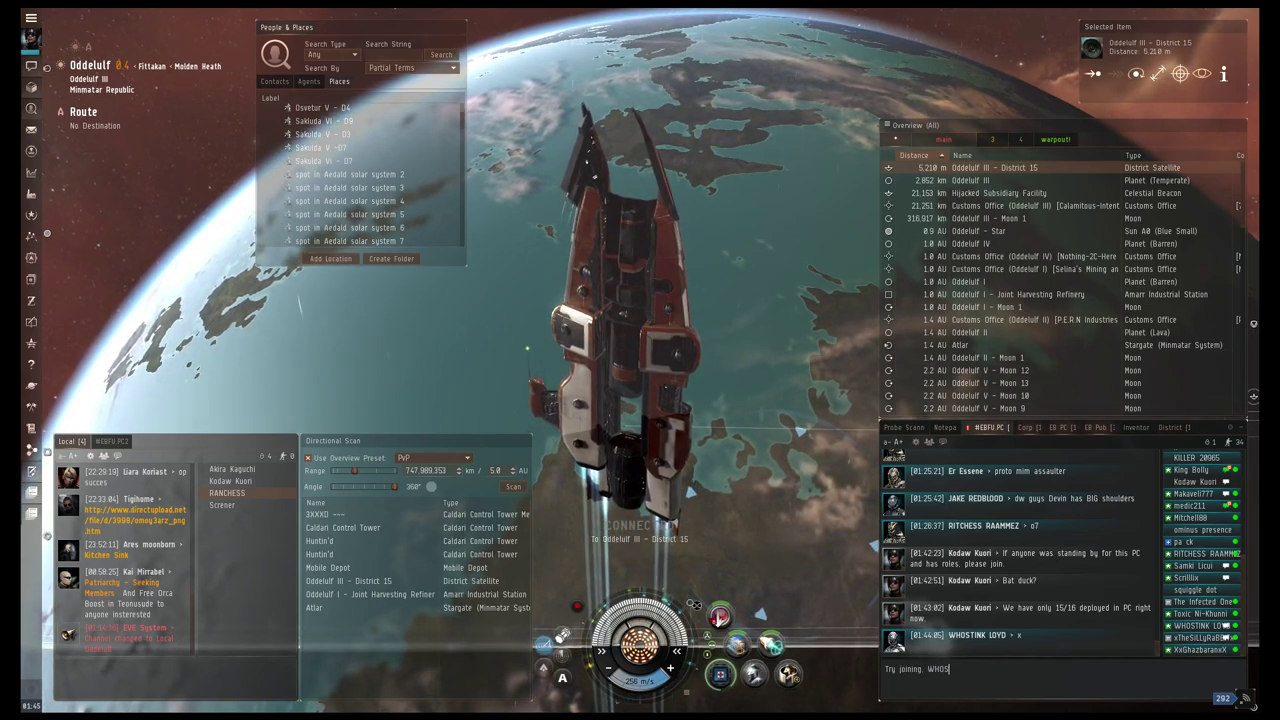
pyautogui.write('. if ')
pyautogui.write('ave roles.')
pyautogui.press('Return')
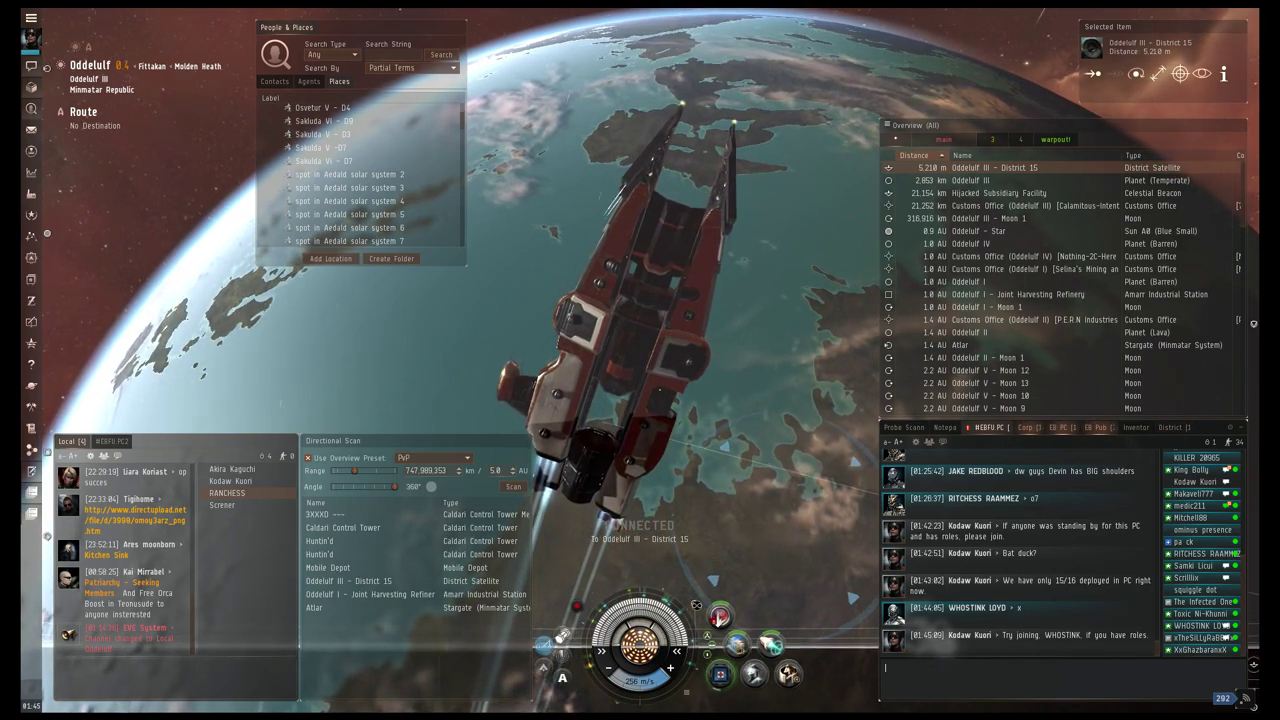
pyautogui.write('elp.')
pyautogui.press('Return')
pyautogui.write('Anyone with')
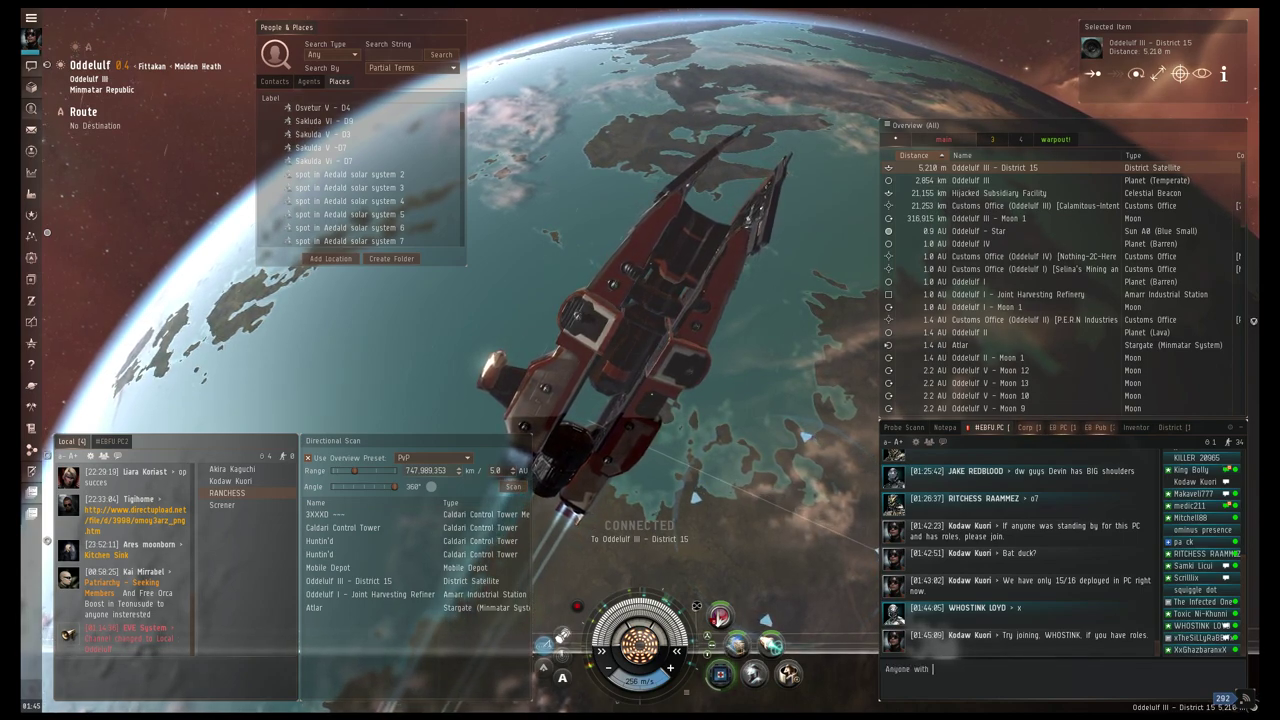
pyautogui.write('PC fits. would help')
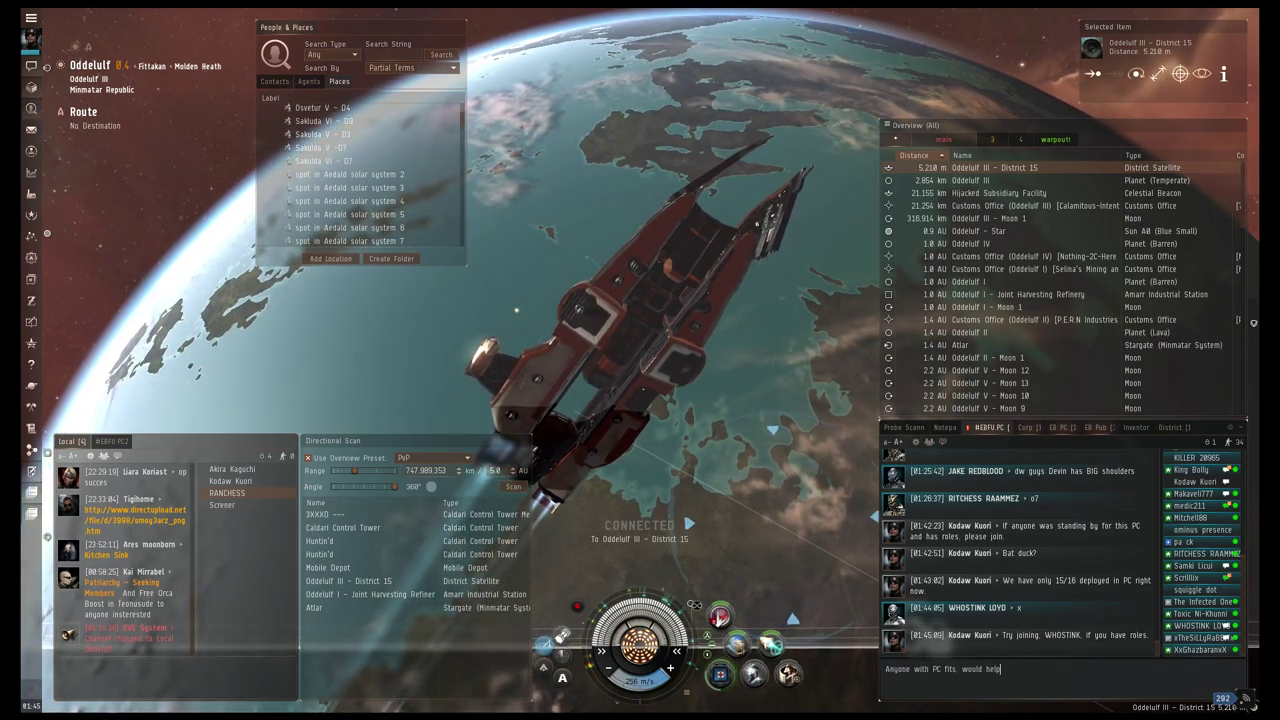
pyautogui.press('Return')
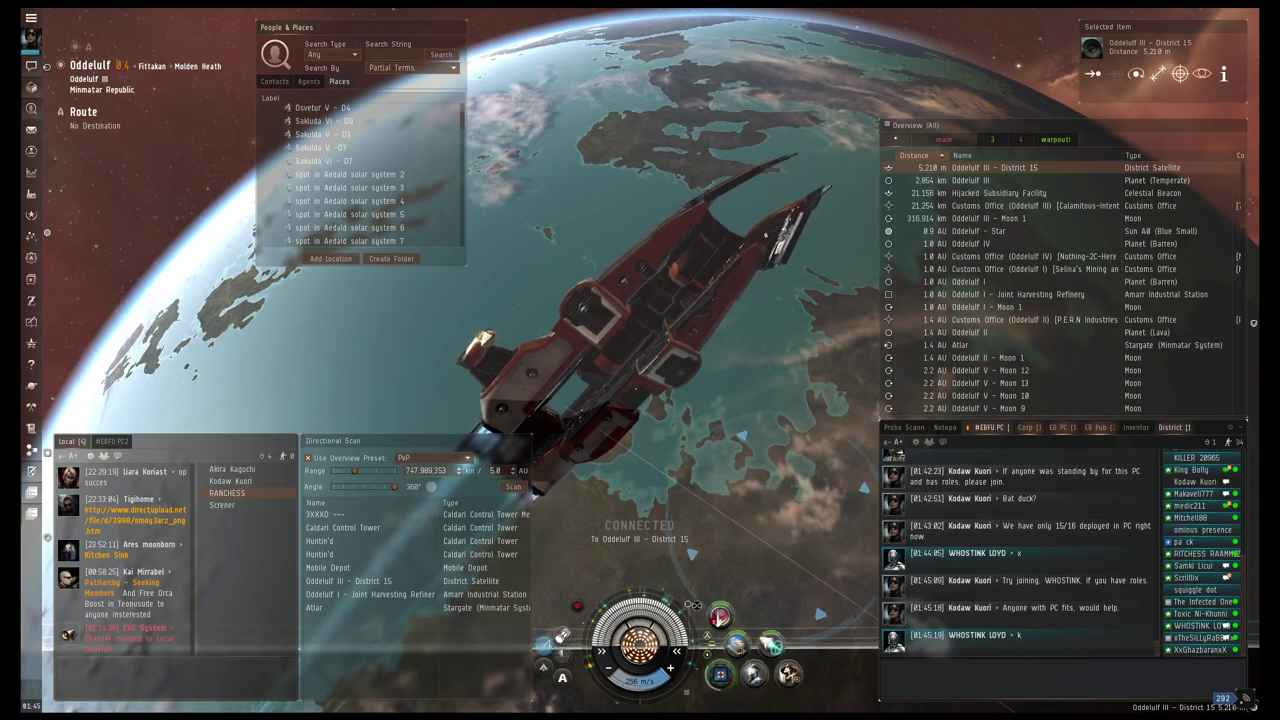
pyautogui.click(1172, 427)
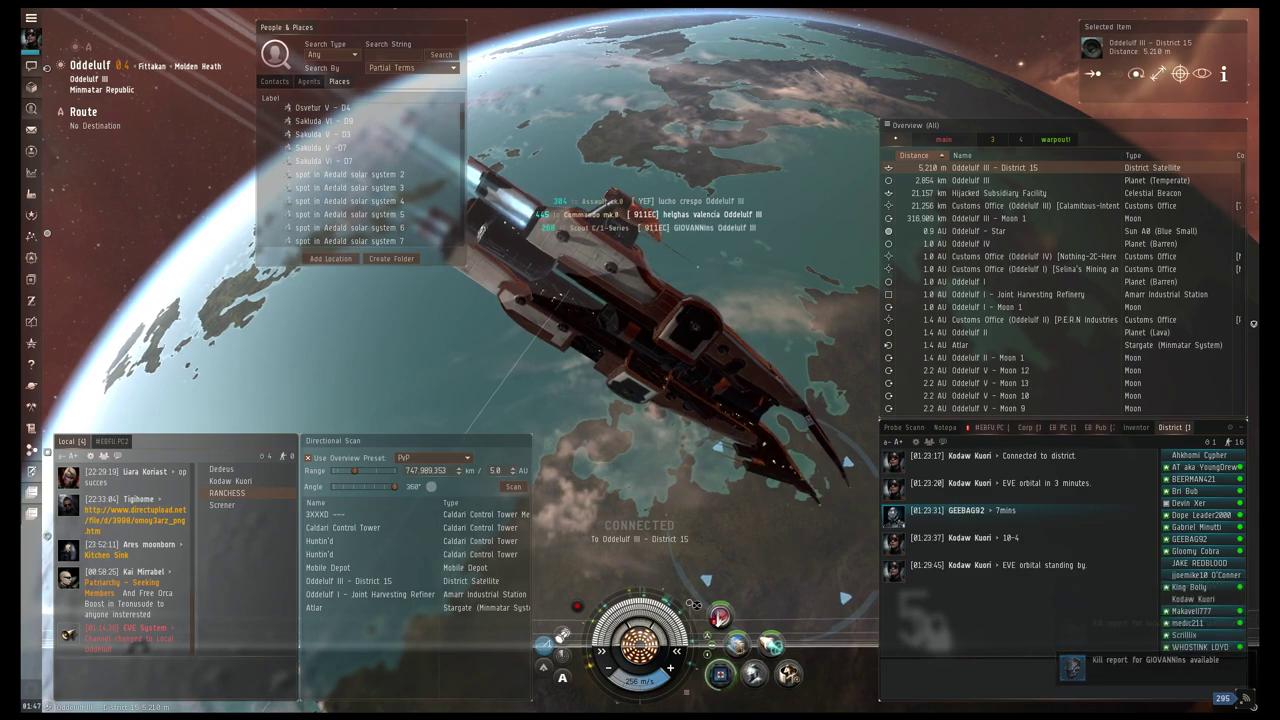
pyautogui.scroll(-5, 345, 175)
# Warp to the Oddelulf solar system 3 bookmark and post thanks and '=D' in chat.
pyautogui.rightClick(150, 184)
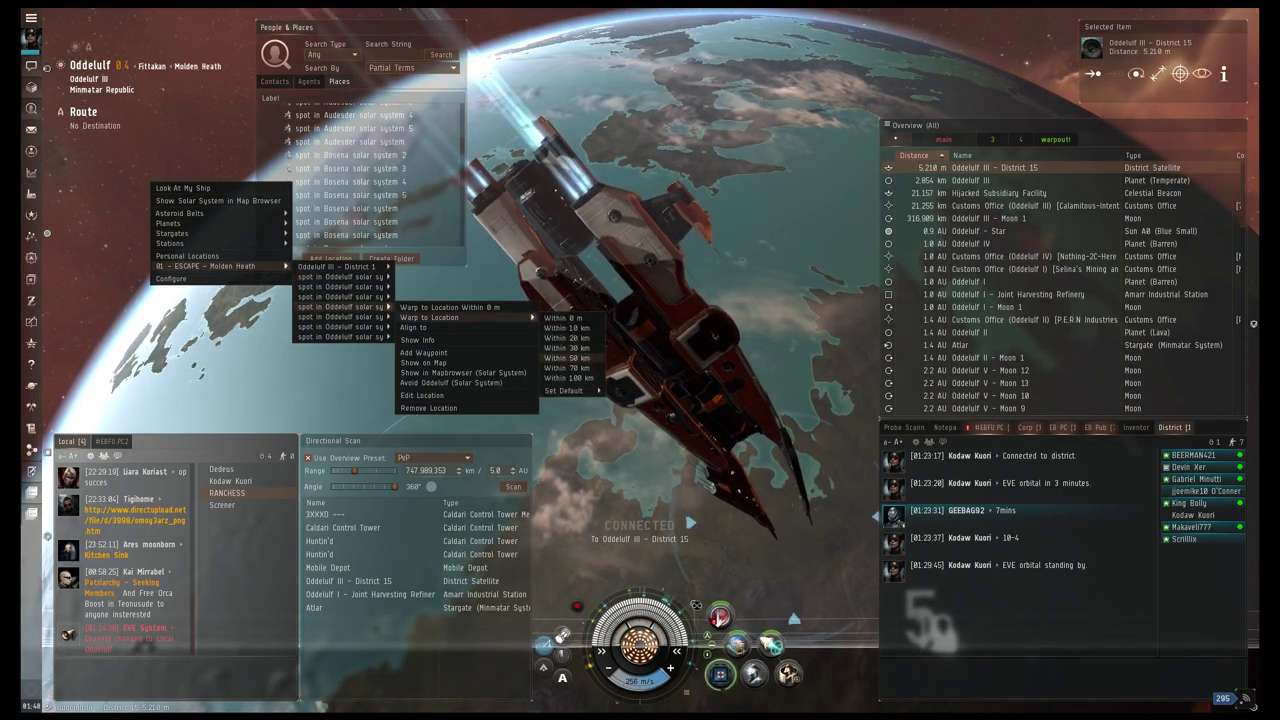
pyautogui.click(700, 480)
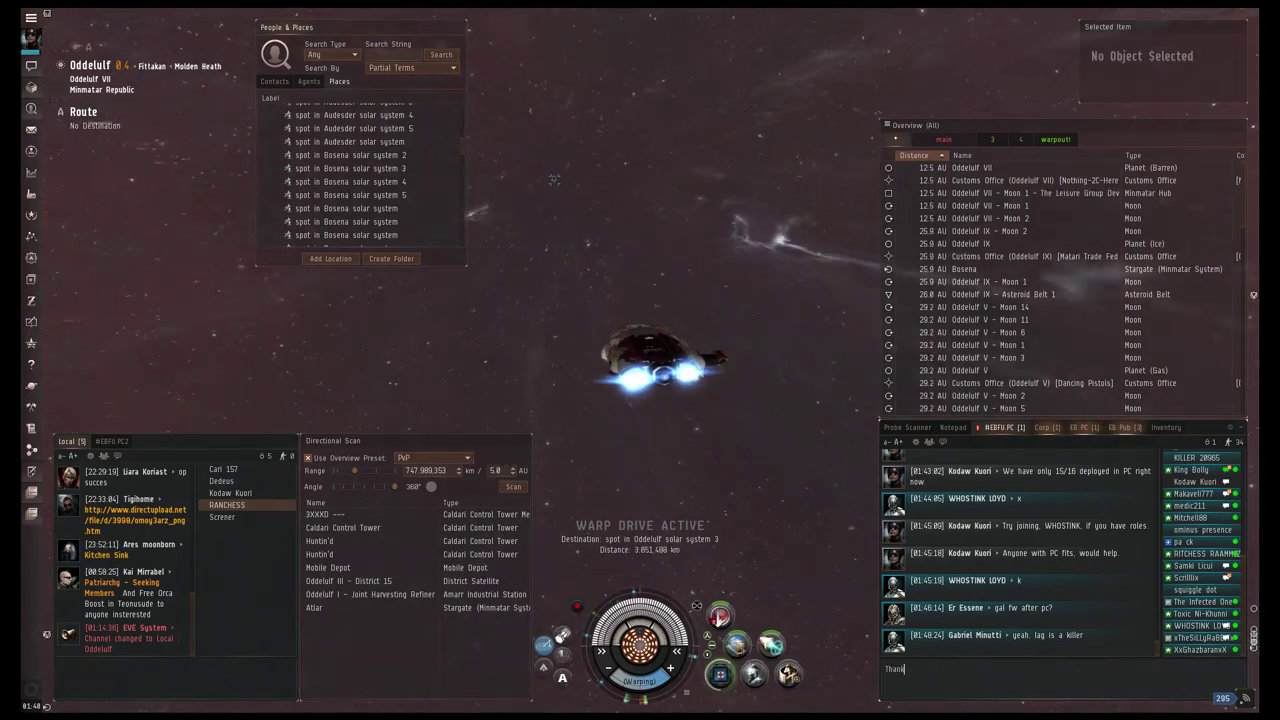
pyautogui.write('Thanks WHOSTINK.')
pyautogui.press('Return')
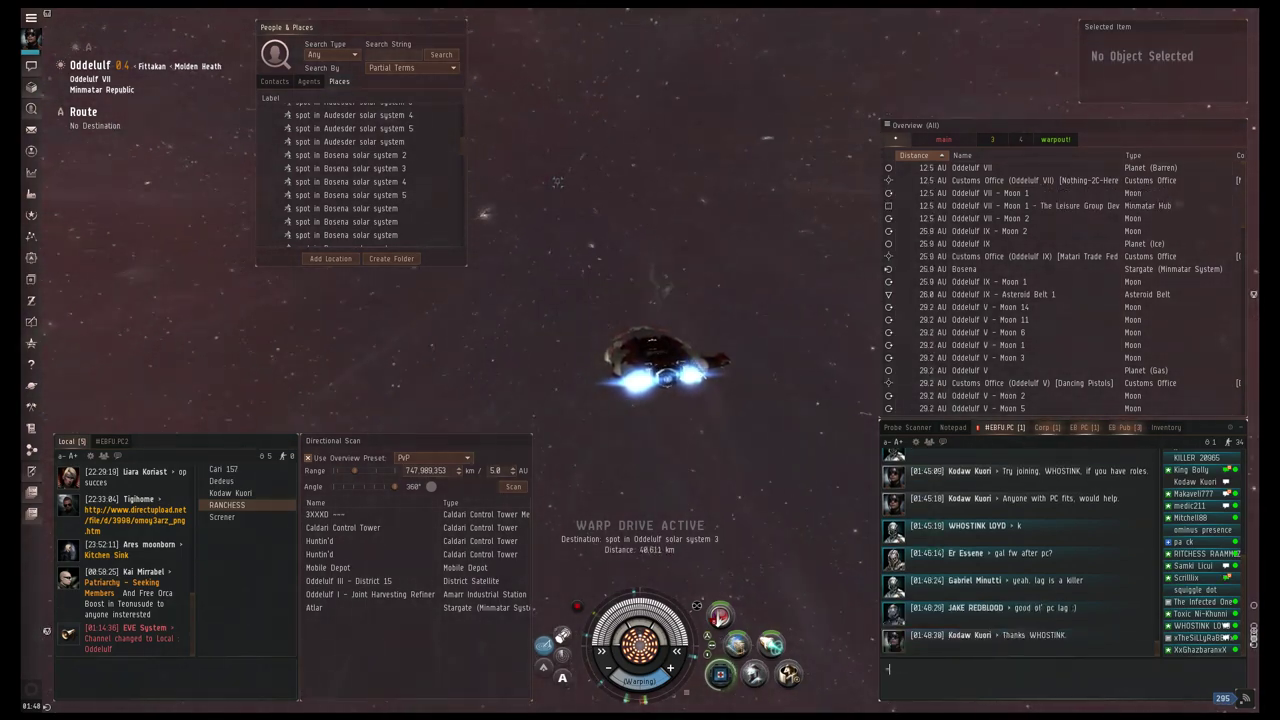
pyautogui.press('Return')
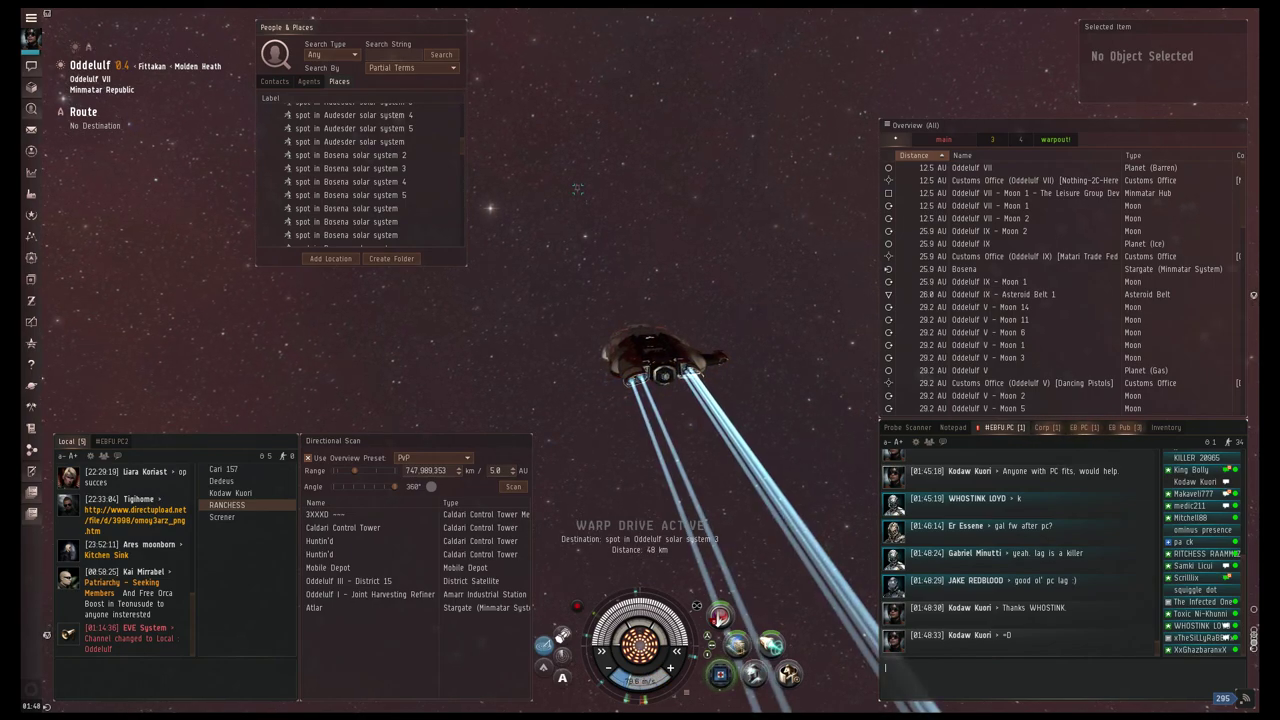
# Warp to and dock at the Oddelulf VII – Moon 1 Leisure Group station, showing the main Overview.
pyautogui.rightClick(640, 238)
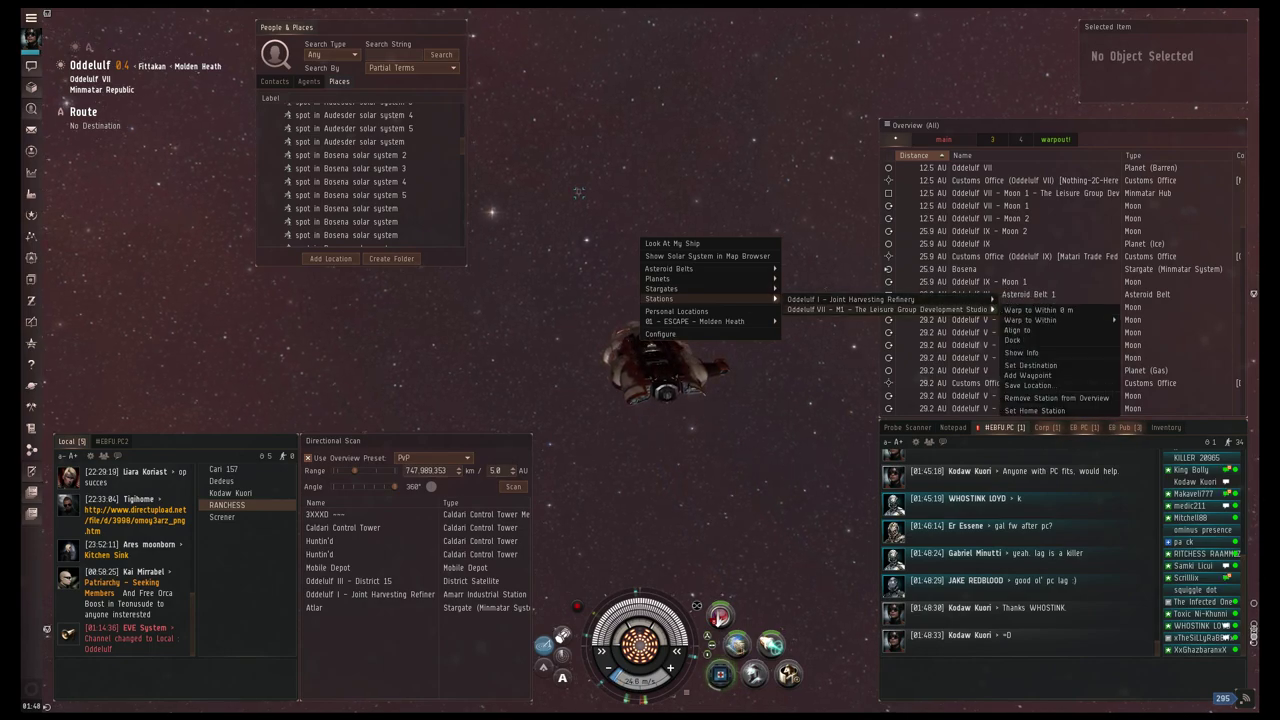
pyautogui.click(1030, 340)
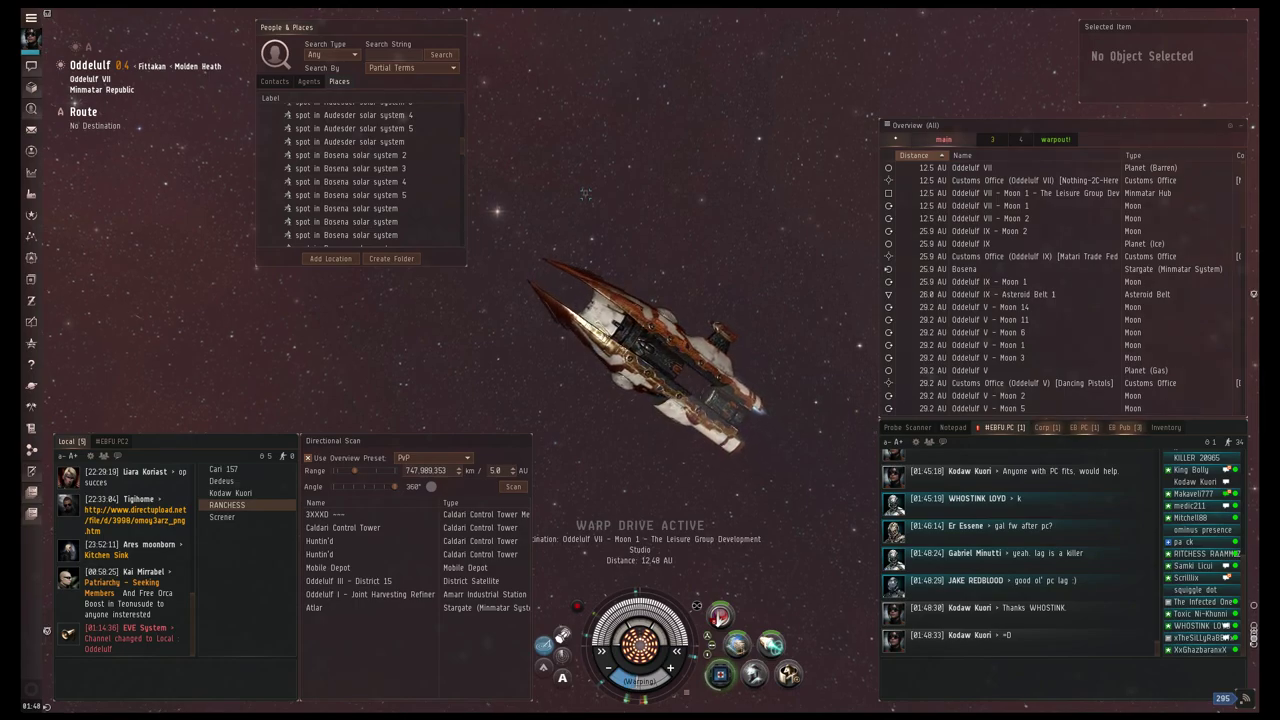
pyautogui.click(944, 139)
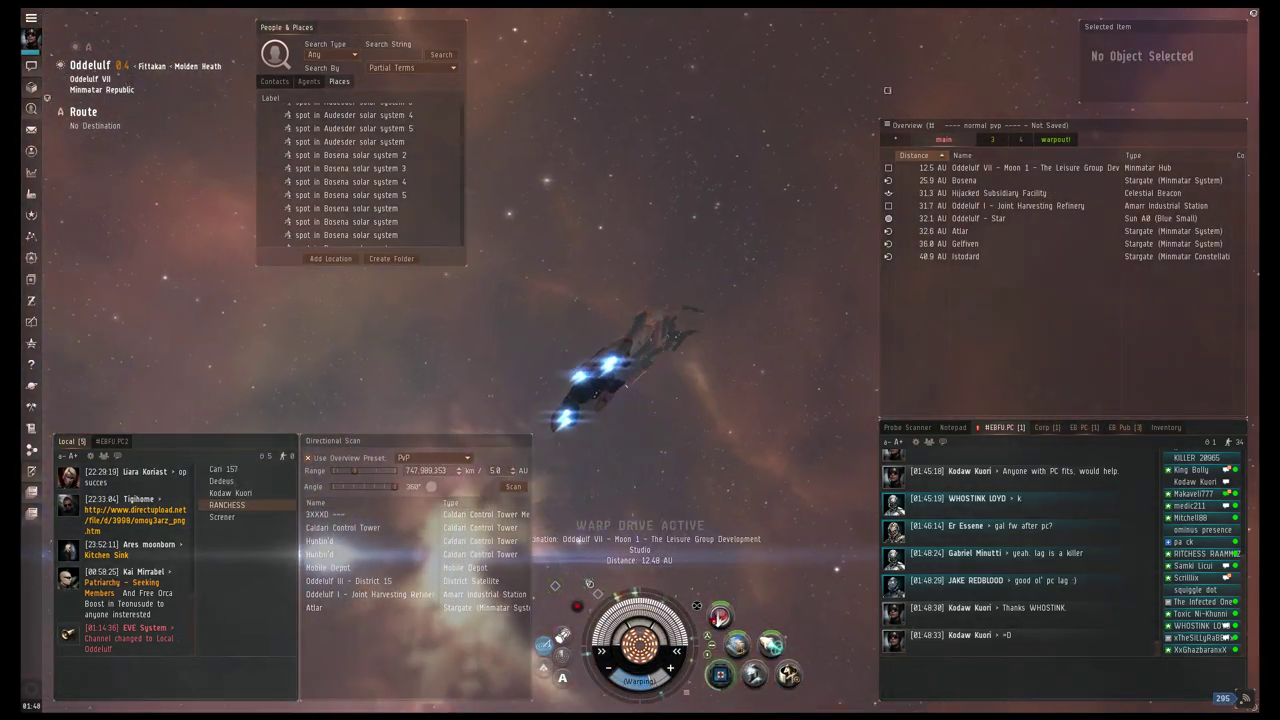